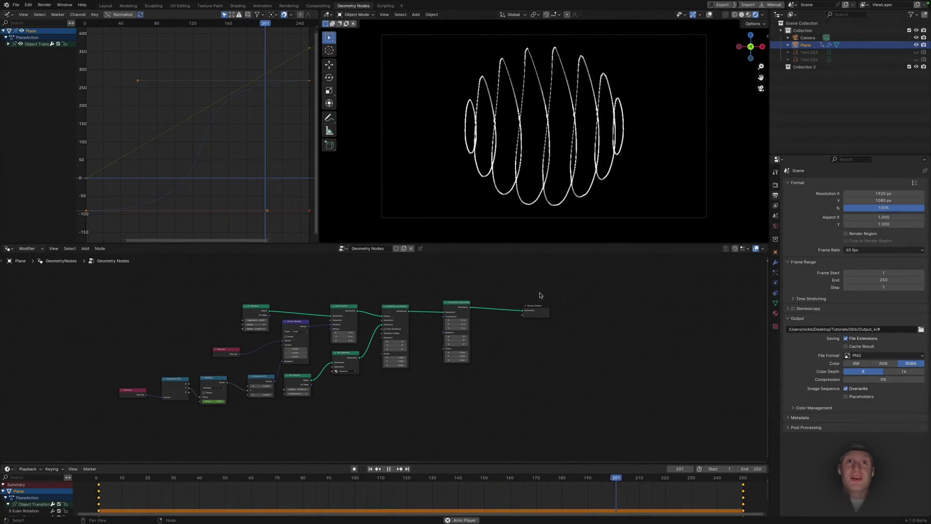
middle_drag(376, 303, 439, 299)
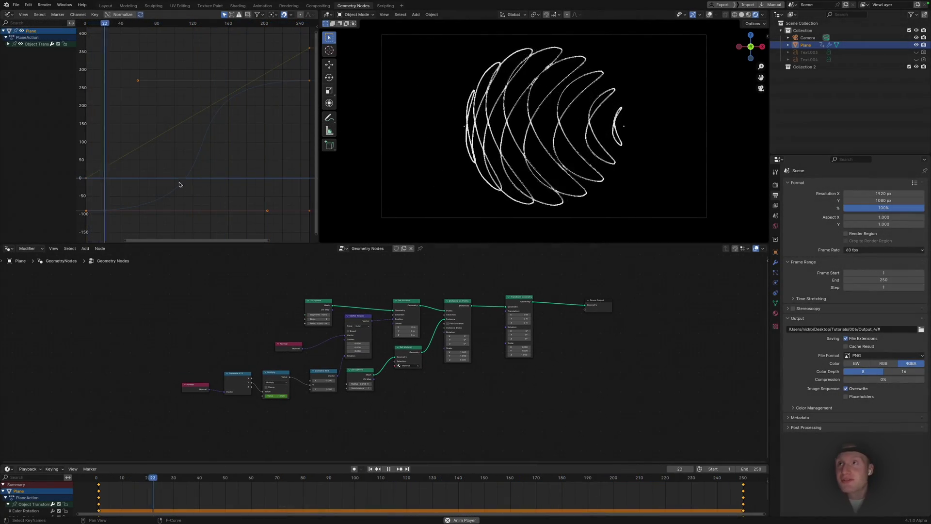
middle_drag(515, 291, 554, 300)
scroll(498, 291, down, 1)
Create a new General file without saving the open project, and delete all default objects
click(16, 5)
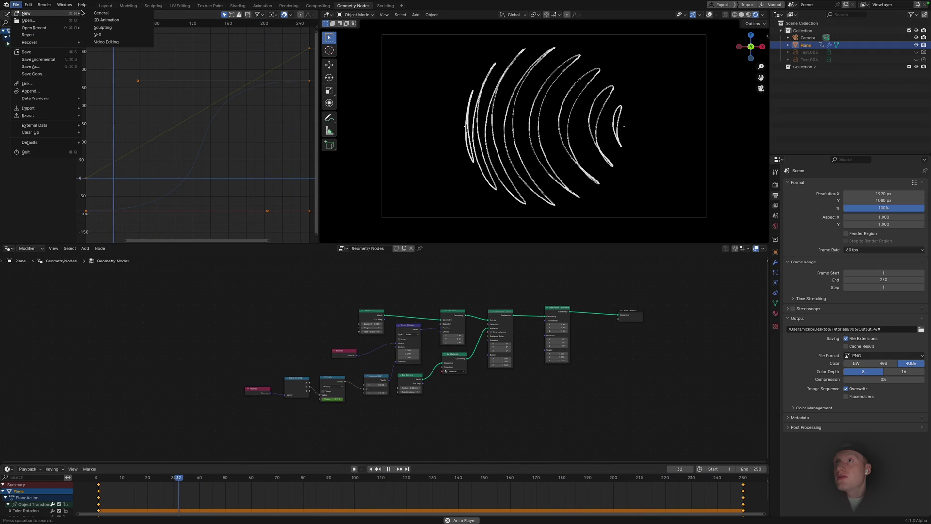
click(101, 12)
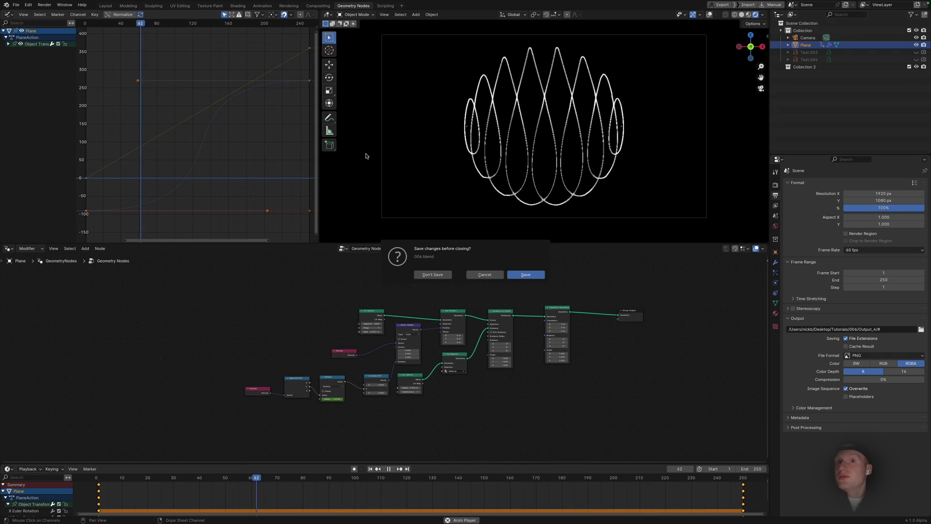
click(433, 274)
drag(563, 50, 148, 278)
key(Delete)
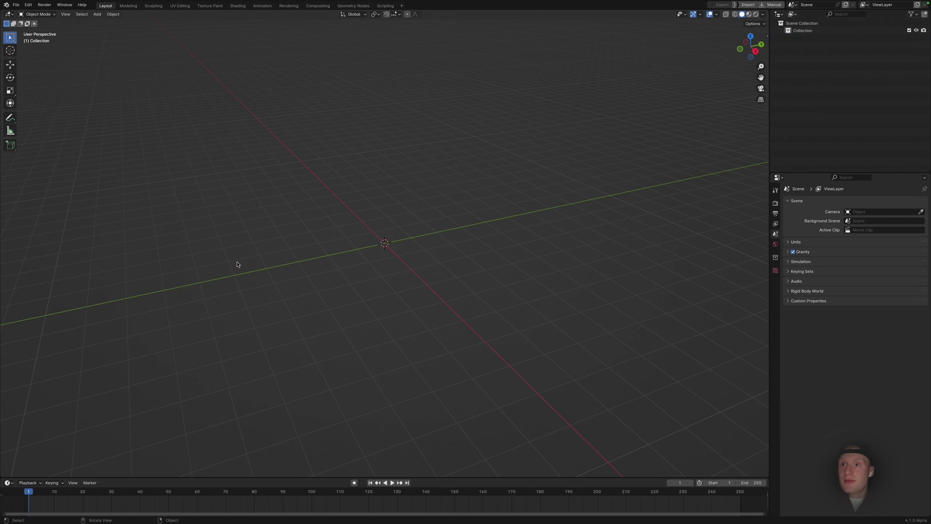
Add a plane mesh to the empty scene
key(shift+a)
mouse_move(236, 271)
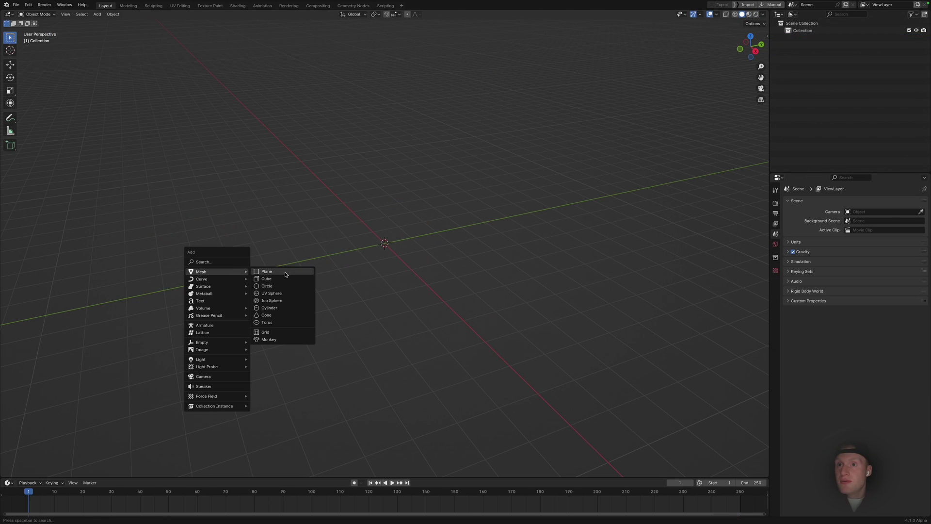
click(269, 274)
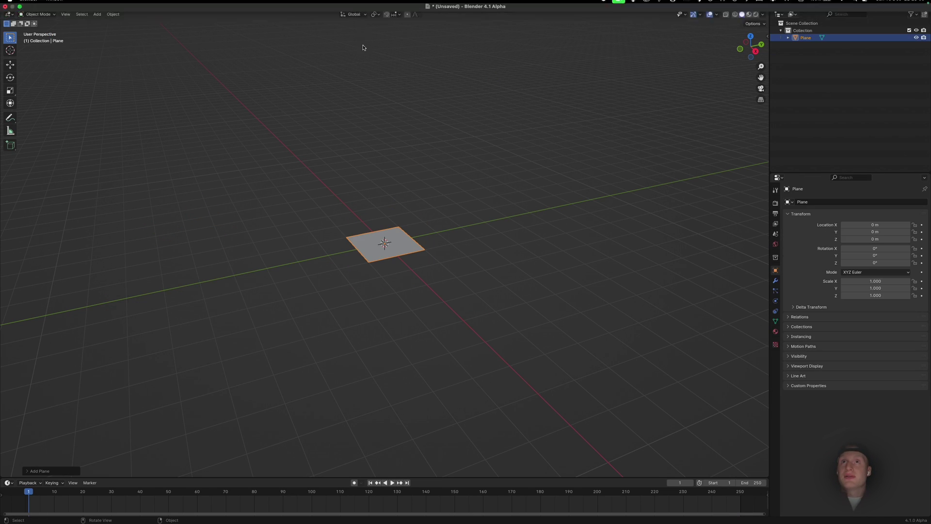
Create a new geometry node tree on the plane in the Geometry Nodes workspace and delete its Group Input node
click(353, 5)
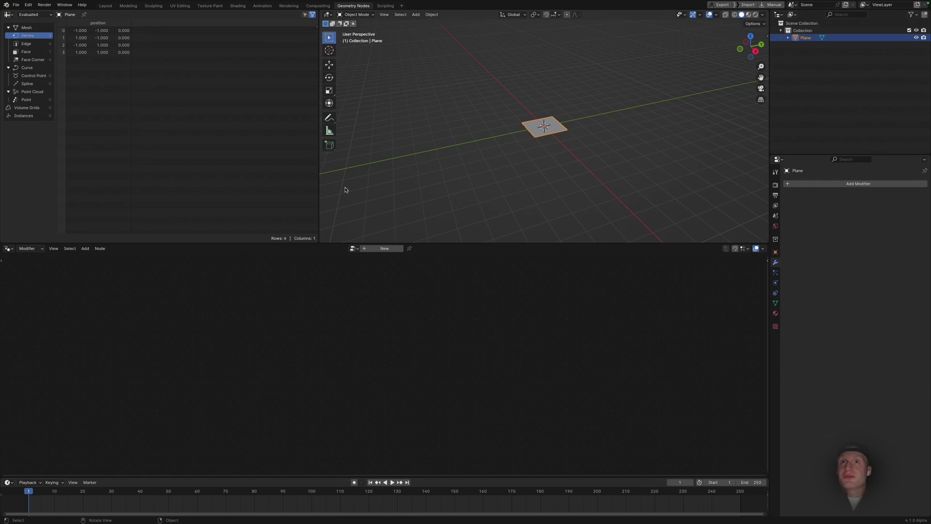
click(386, 249)
click(274, 383)
key(x)
Add a UV Sphere node with 32 segments and 9 rings, and connect its Mesh output to the Group Output's Geometry
key(shift+a)
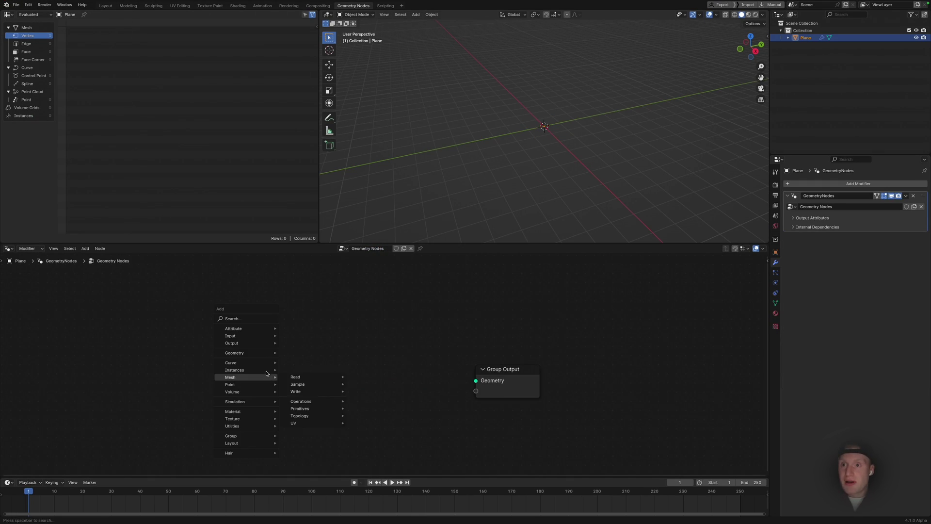
click(258, 318)
text(uv s)
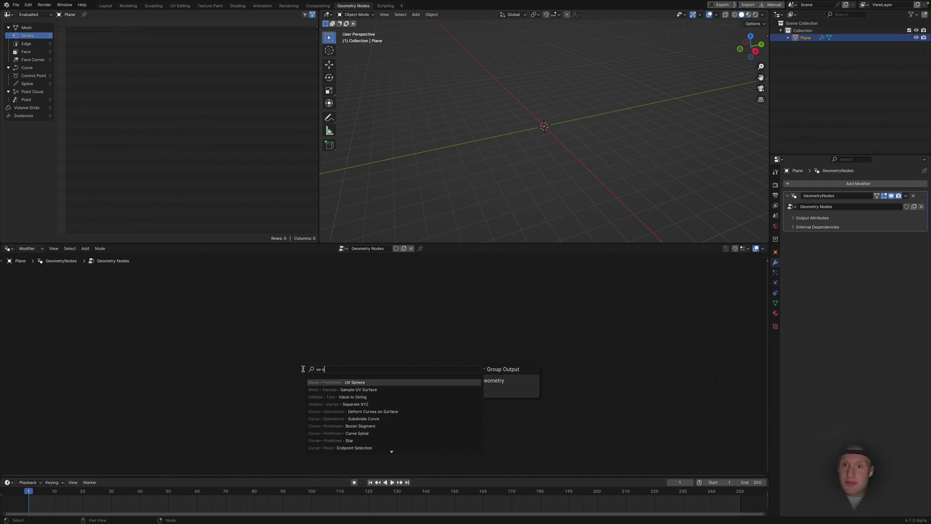
key(Return)
click(303, 369)
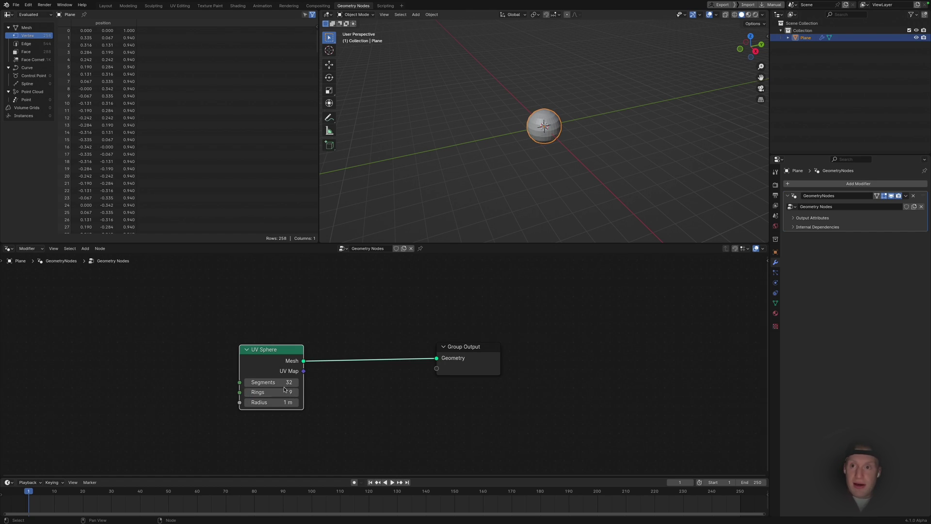
click(284, 383)
key(Escape)
Move the Group Output node farther from the UV Sphere node to make room between them
click(304, 337)
drag(481, 352, 563, 352)
click(478, 326)
middle_drag(478, 326, 399, 327)
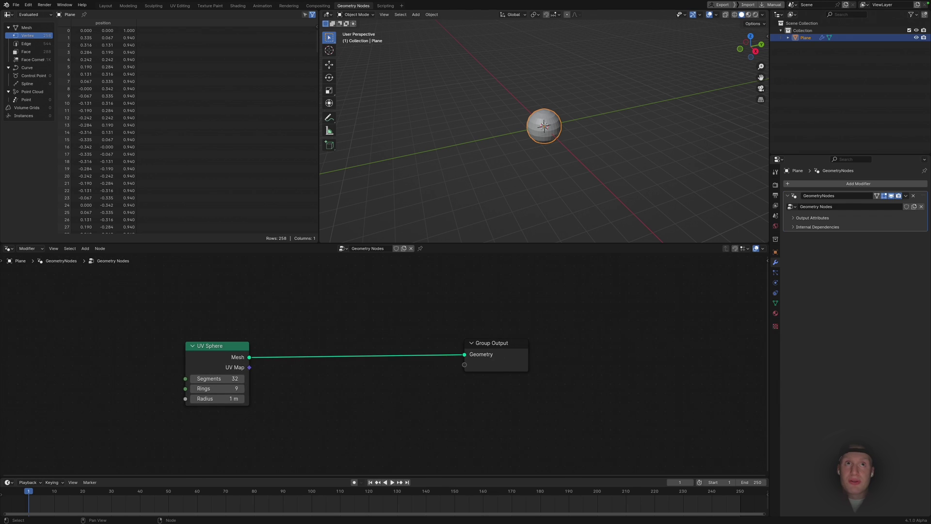
Insert a Set Position node between the UV Sphere and Group Output, and move the Group Output farther away
scroll(523, 186, up, 3)
mouse_move(523, 186)
middle_down()
mouse_move(538, 170)
mouse_move(532, 176)
middle_up()
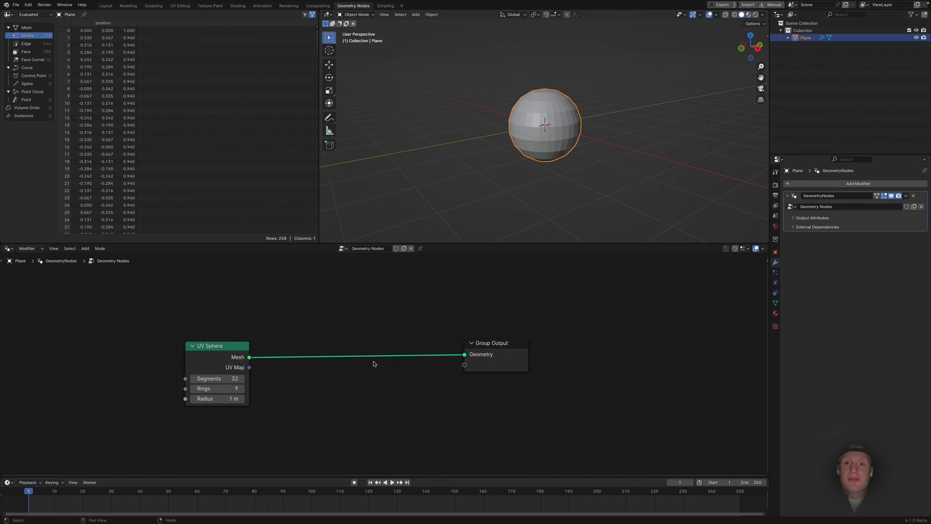
key(shift+a)
click(374, 318)
text(set p)
key(Return)
click(343, 340)
drag(490, 342, 560, 338)
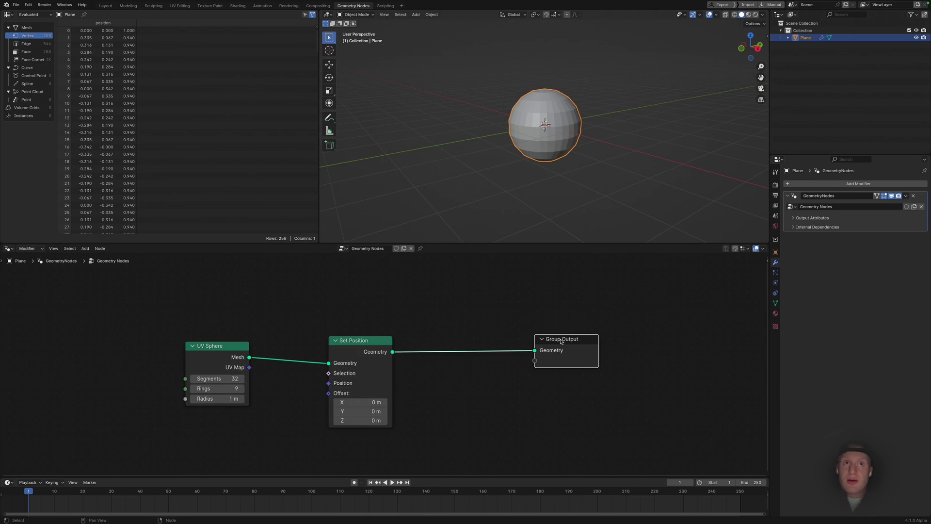
click(551, 303)
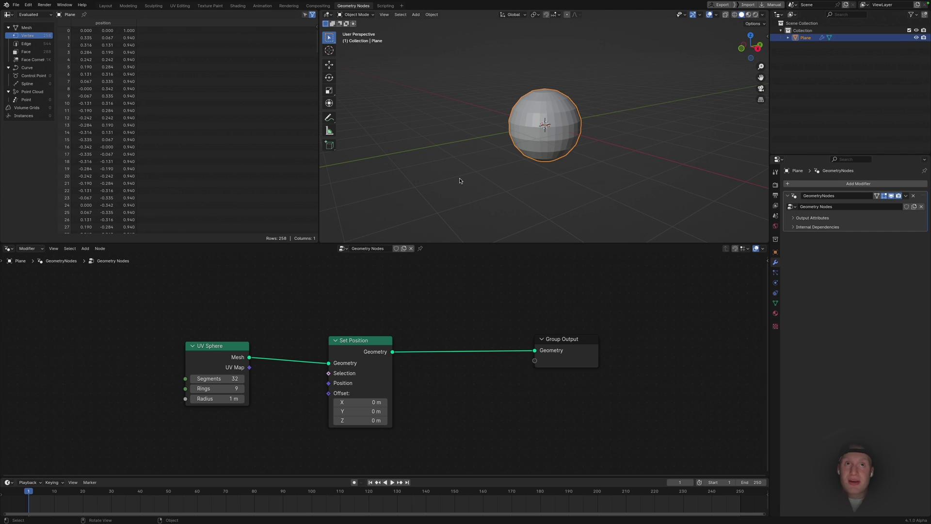
Insert an Instance on Points node between Set Position and Group Output, and place it nearer the Group Output
middle_drag(459, 181, 595, 137)
key(shift+a)
text(insts)
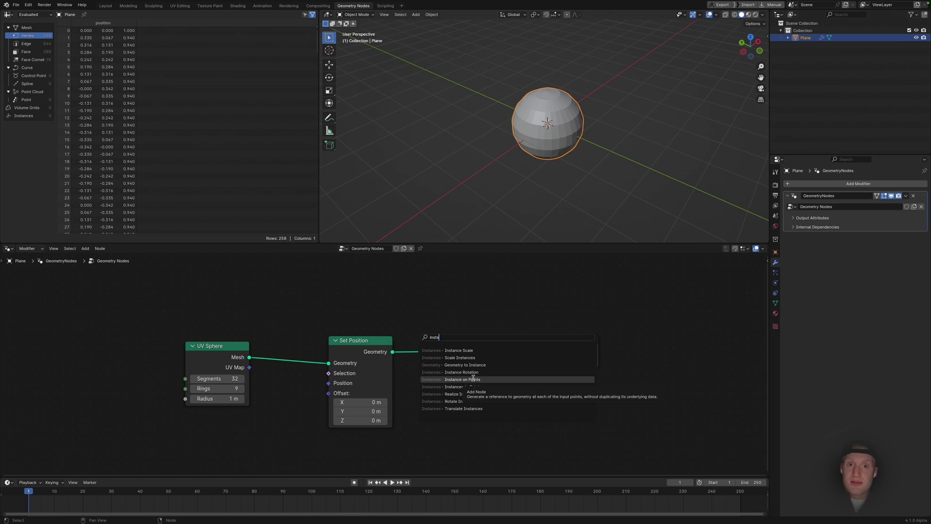
click(473, 377)
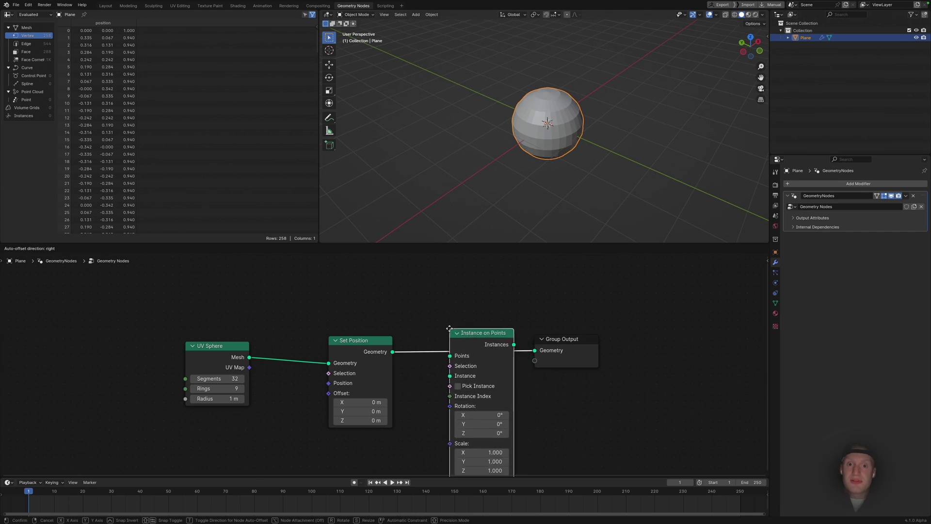
click(434, 330)
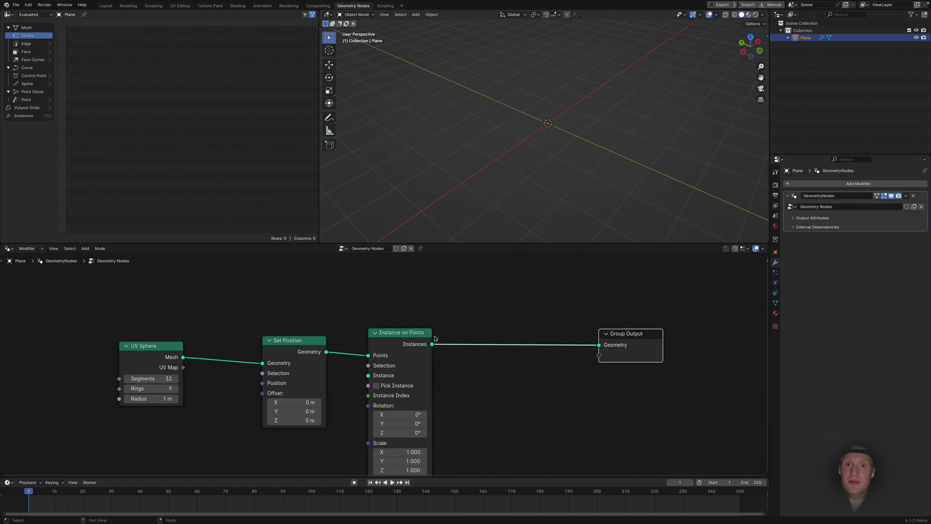
drag(407, 345, 515, 342)
middle_drag(487, 341, 487, 335)
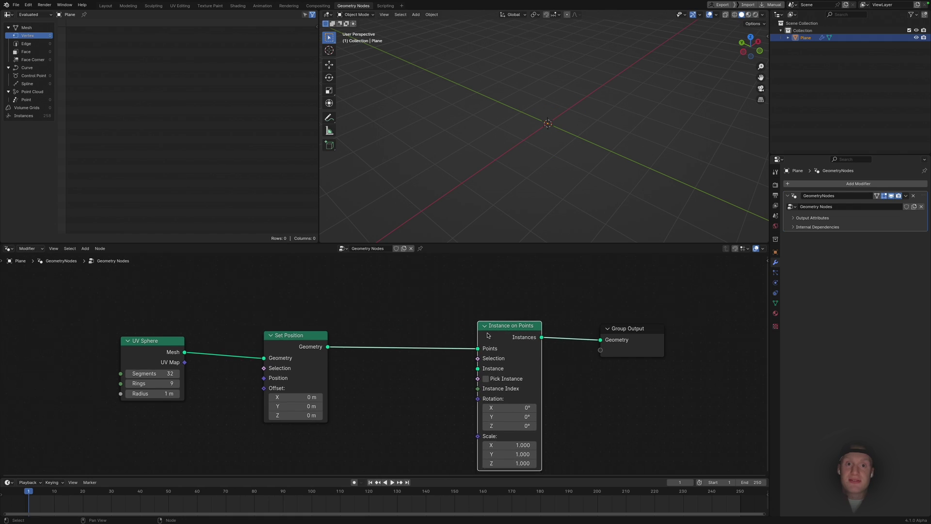
Add an Ico Sphere node below Set Position and connect its Mesh output to the Instance input of Instance on Points
scroll(432, 357, down, 3)
key(shift+a)
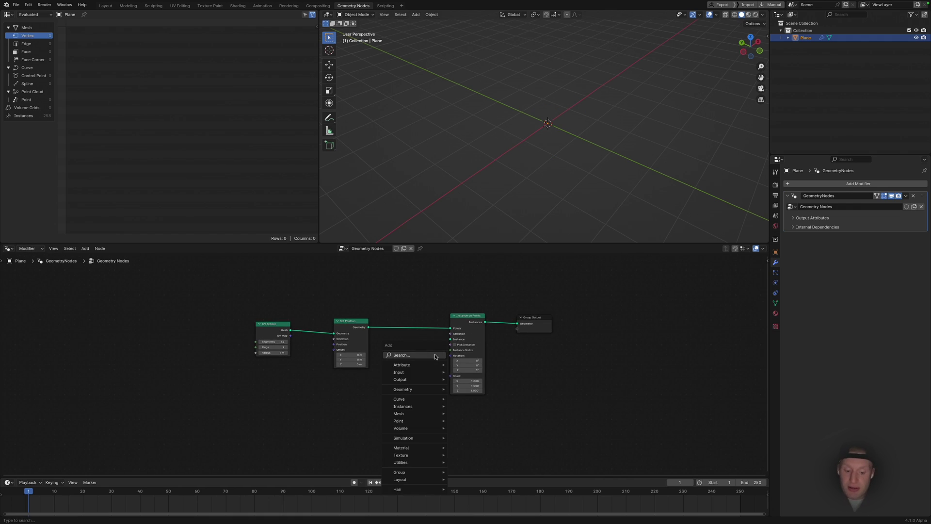
text(ico)
key(Return)
click(381, 383)
drag(369, 384, 450, 339)
Set the Ico Sphere node's radius to 0.006 m and deselect the object in the viewport
middle_drag(553, 89, 614, 99)
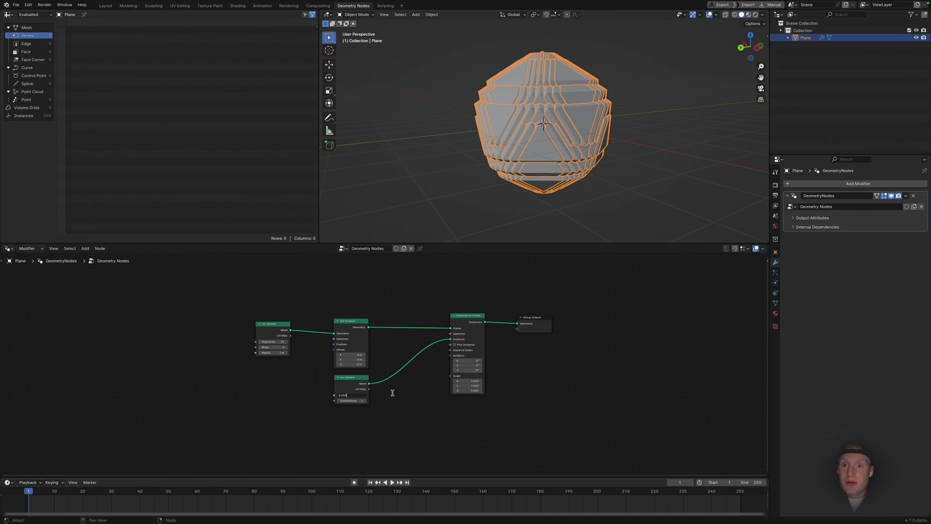
text(0.006)
key(Return)
click(540, 165)
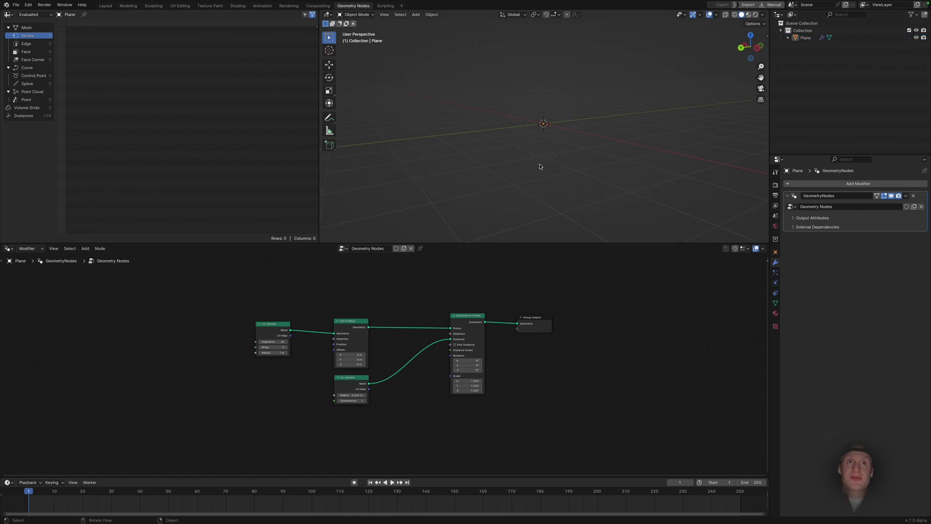
scroll(540, 166, up, 6)
scroll(540, 166, down, 5)
middle_drag(539, 164, 539, 164)
Insert a Set Material node between the Ico Sphere and Instance on Points, using the existing material "Material"
key(shift+a)
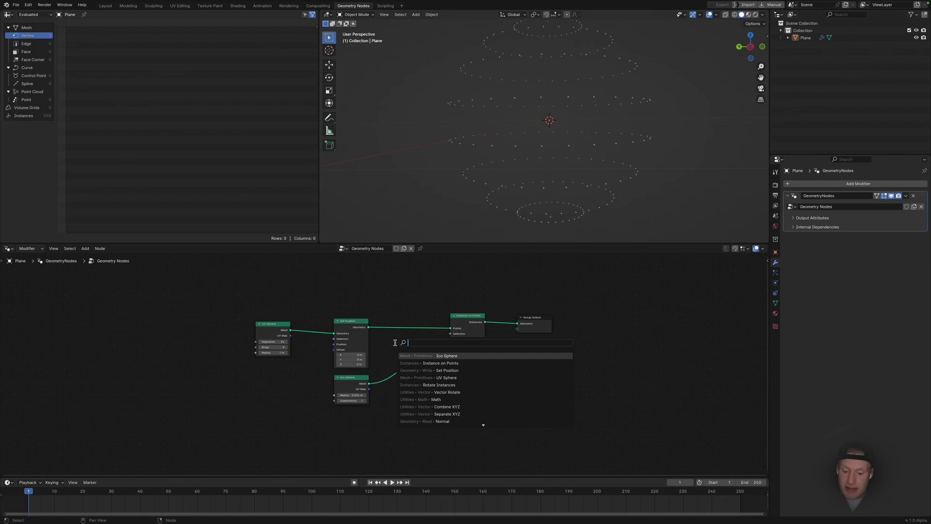
text(set ma)
click(433, 355)
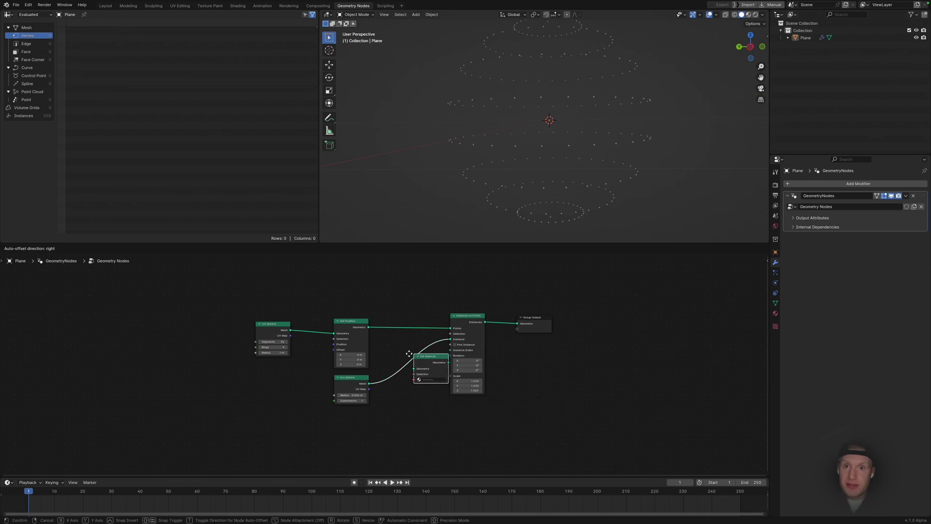
click(413, 372)
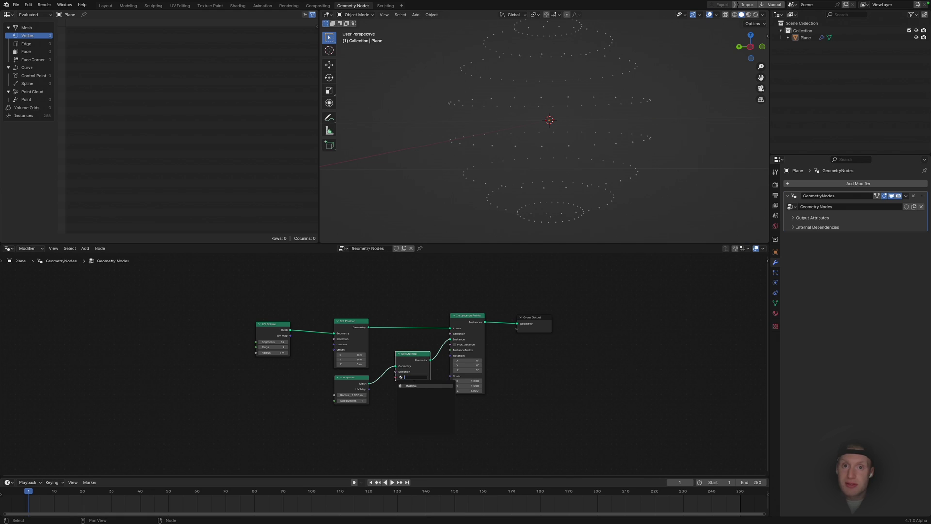
click(411, 385)
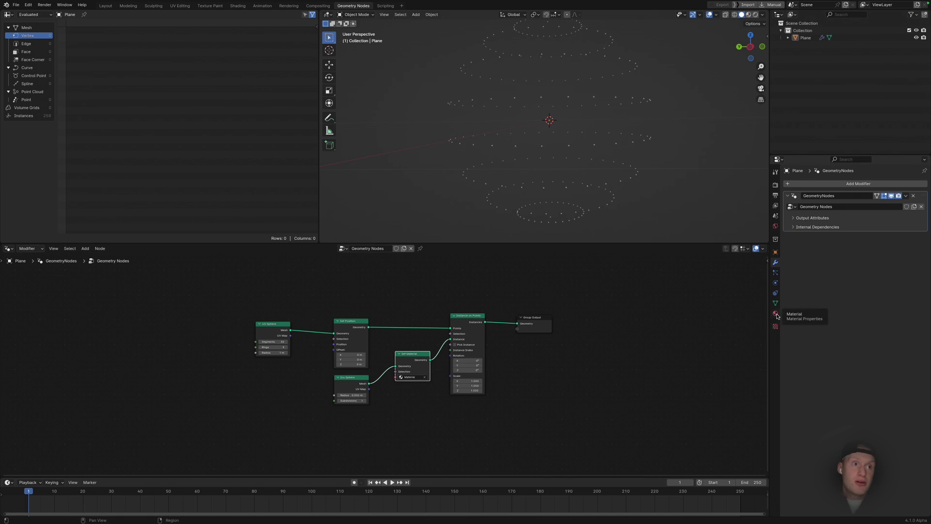
Change the spreadsheet area to a Shader Editor and assign the existing "Material" to the plane there
click(8, 15)
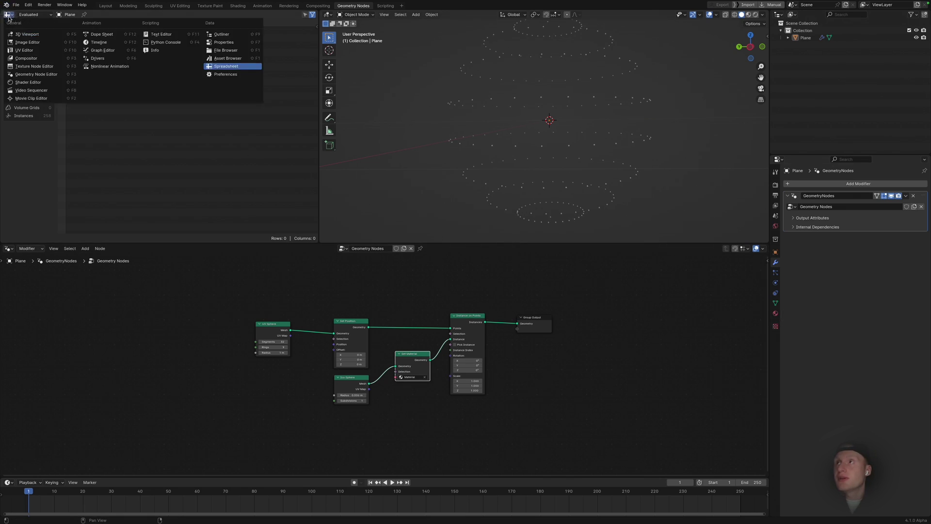
click(26, 83)
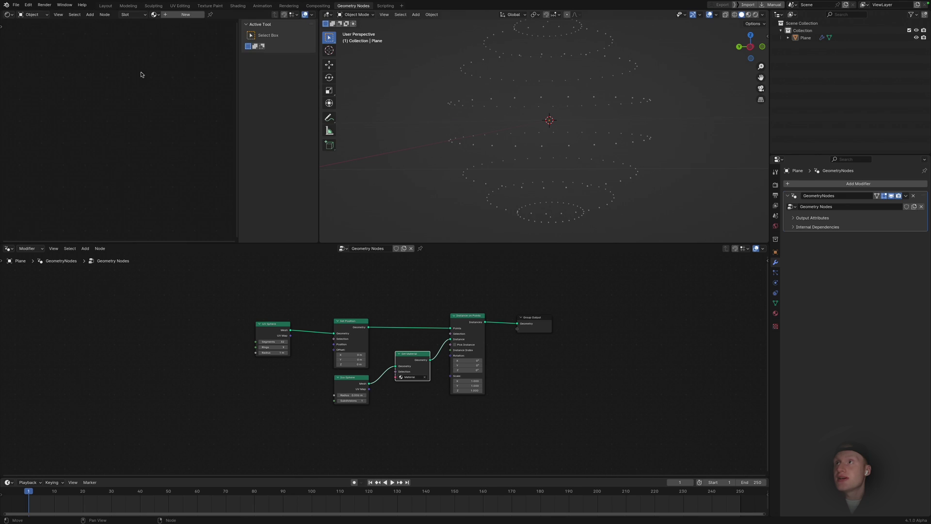
click(154, 14)
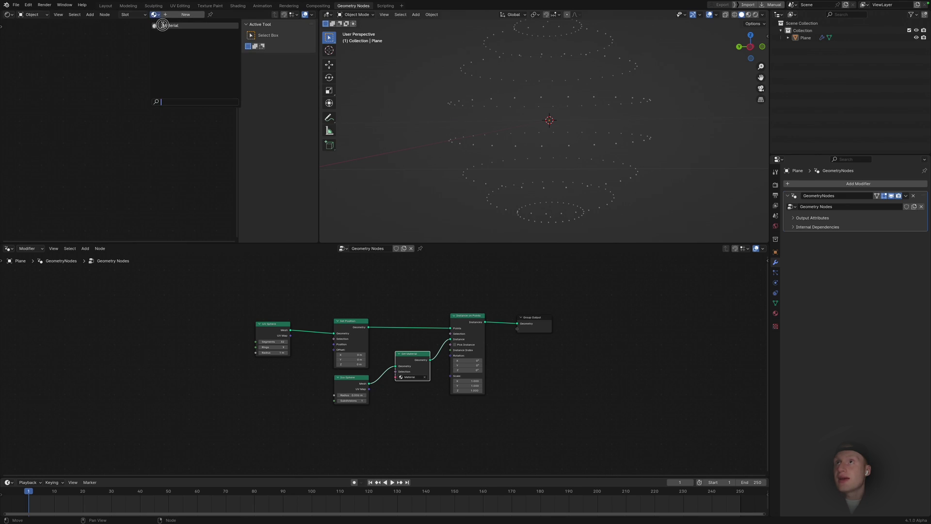
click(163, 24)
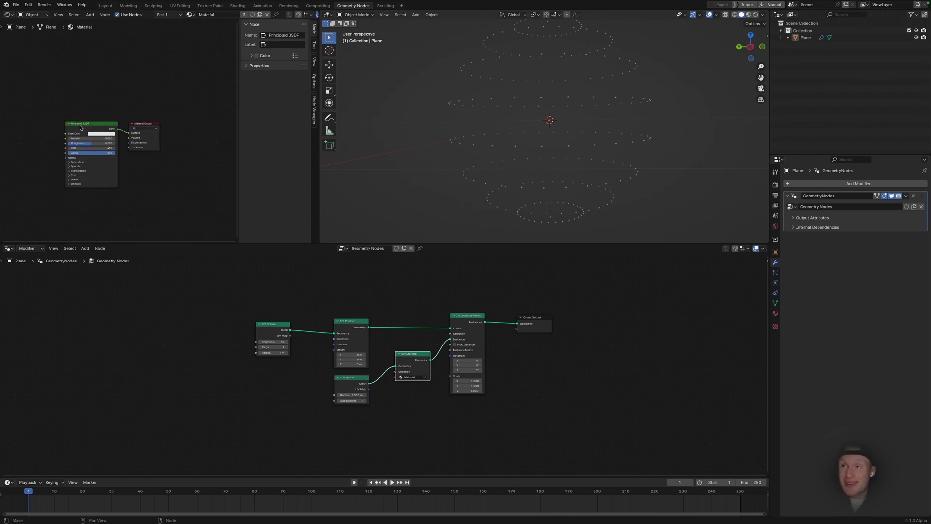
Replace the material's Principled BSDF with an Emission shader connected to the Material Output's Surface
key(x)
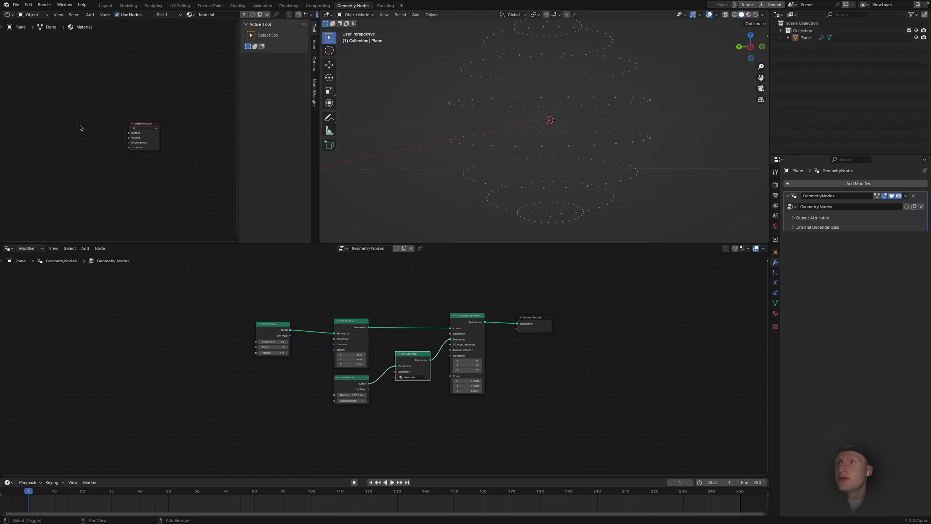
key(shift+a)
text(EMM)
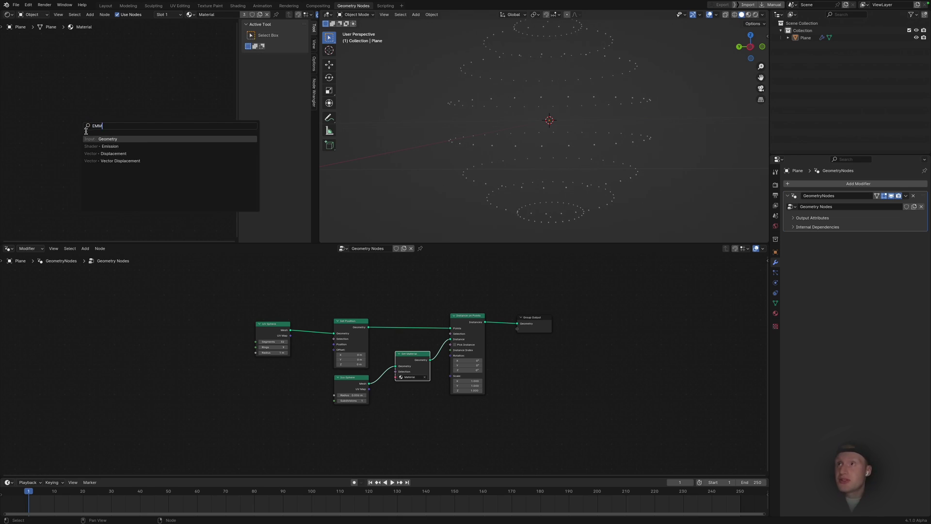
click(102, 146)
click(98, 139)
drag(97, 136, 135, 132)
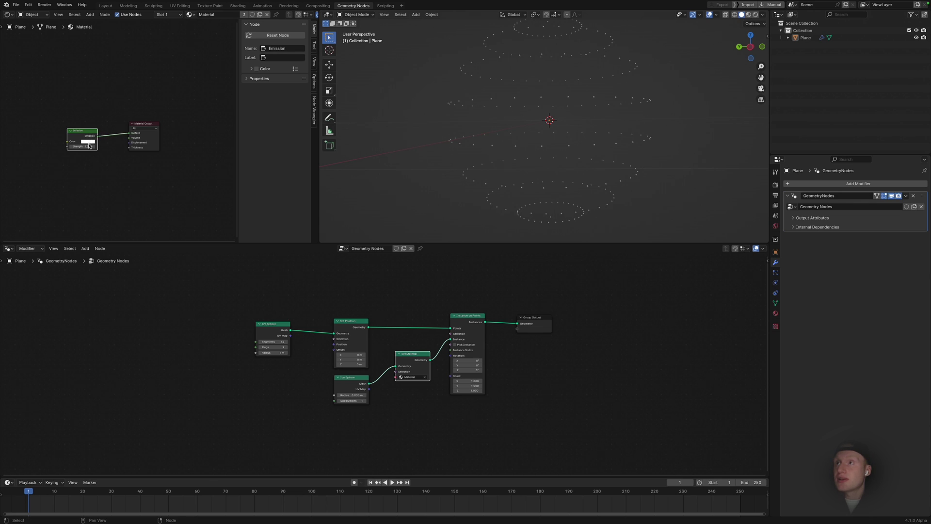
Show the viewport in rendered shading and set the world background color to black
click(775, 226)
scroll(764, 238, down, 3)
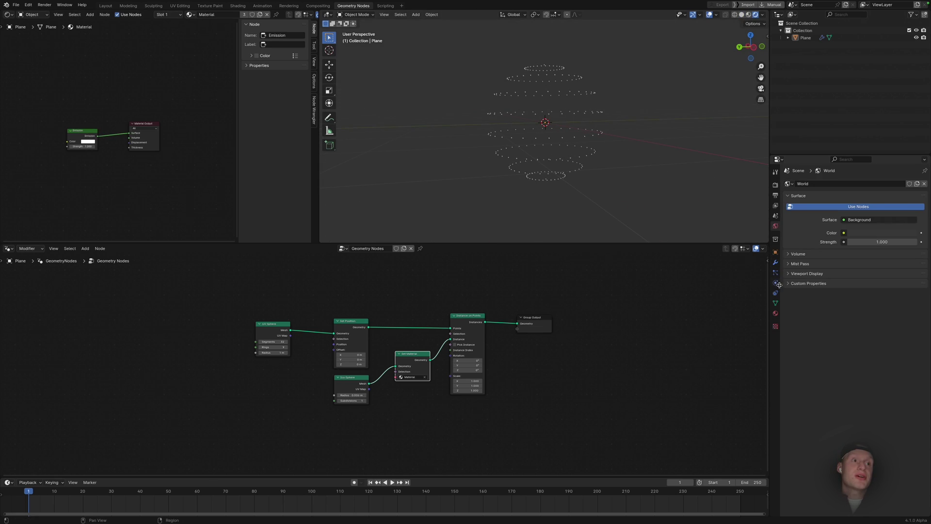
click(882, 232)
drag(910, 163, 910, 187)
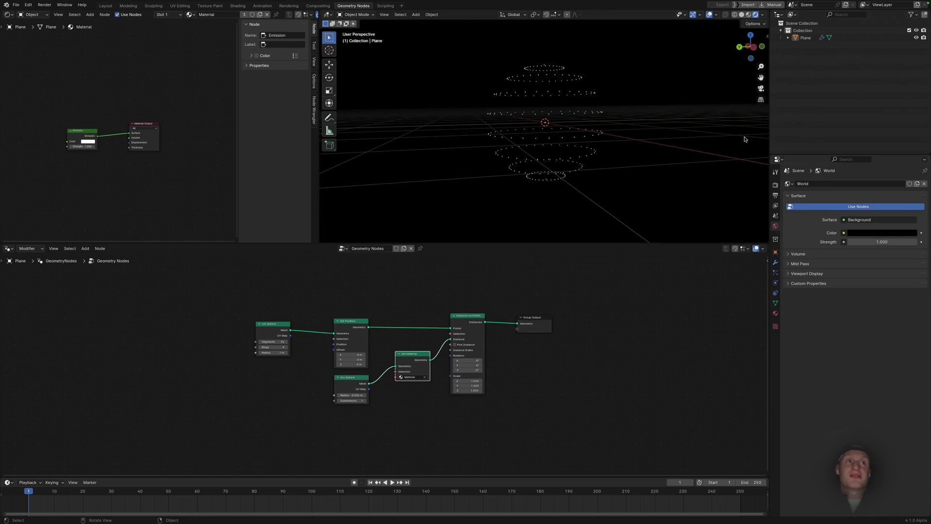
click(895, 233)
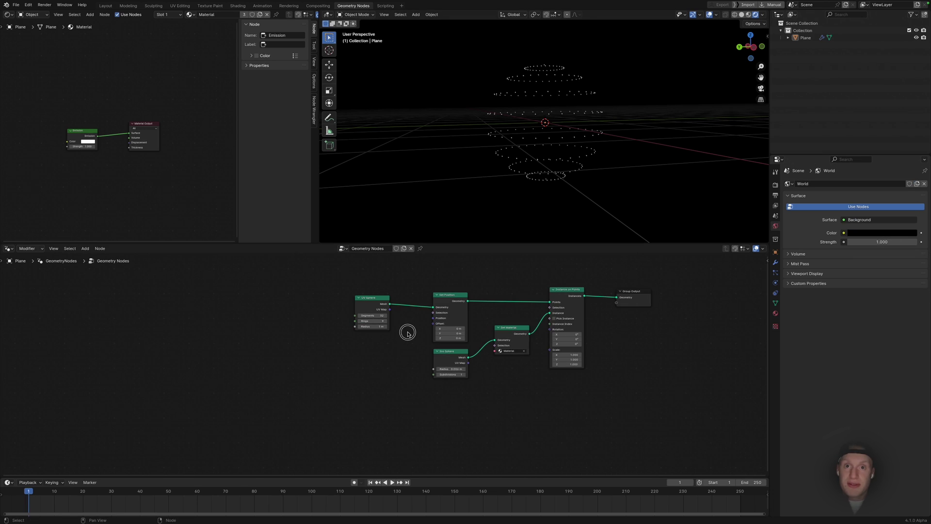
Add a Vector Rotate node and connect its Vector output to the Set Position node's Position input
mouse_move(408, 332)
mouse_down()
mouse_move(433, 317)
mouse_move(387, 333)
mouse_move(402, 333)
mouse_up()
click(434, 320)
right_click(401, 333)
middle_drag(397, 353, 408, 346)
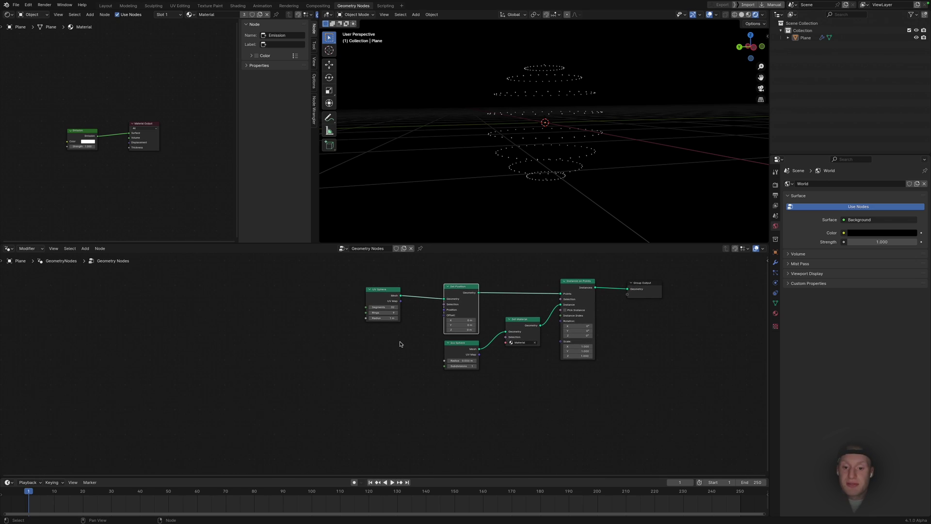
key(shift+a)
text(VECTO)
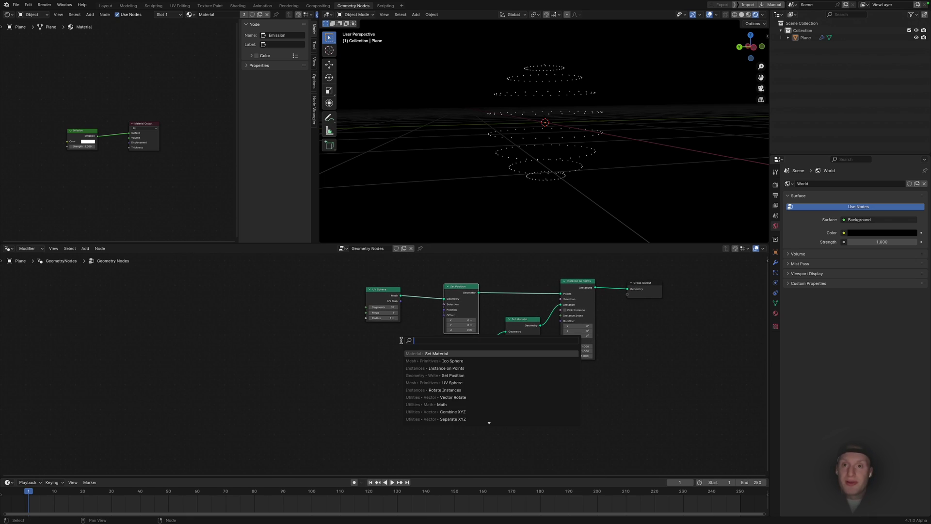
text(R RO)
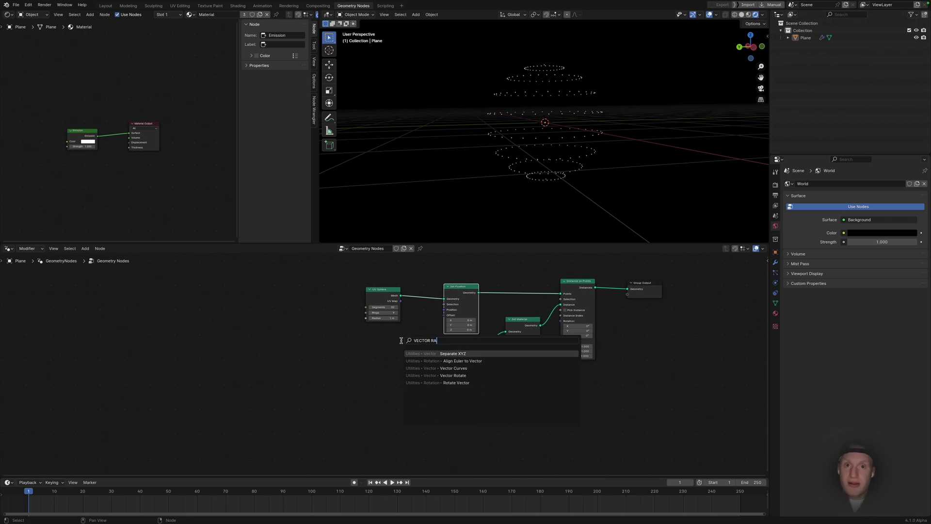
key(Return)
drag(400, 342, 446, 314)
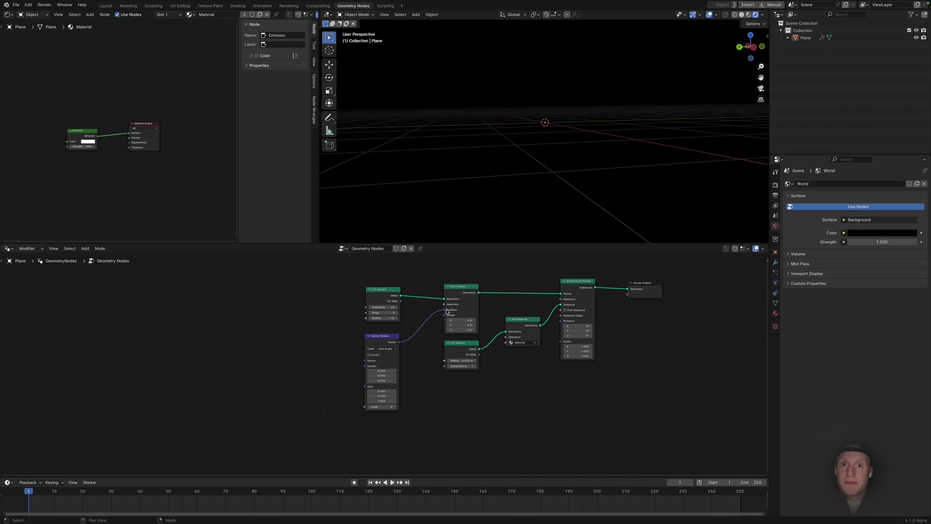
Set the Vector Rotate node's rotation type to Euler
click(394, 349)
click(389, 370)
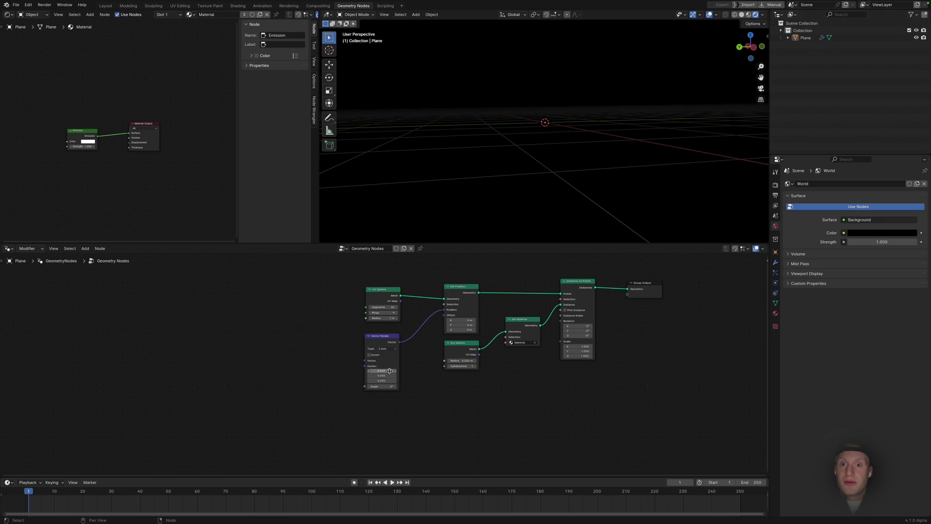
click(392, 349)
click(388, 376)
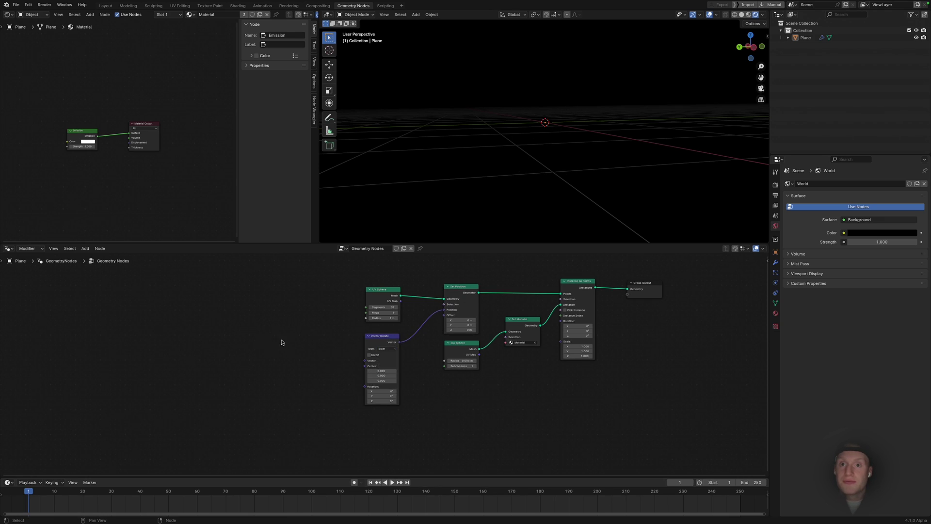
Add a Normal node and connect its output to the Vector input of Vector Rotate
middle_drag(281, 343, 304, 339)
key(shift+a)
text(NORM)
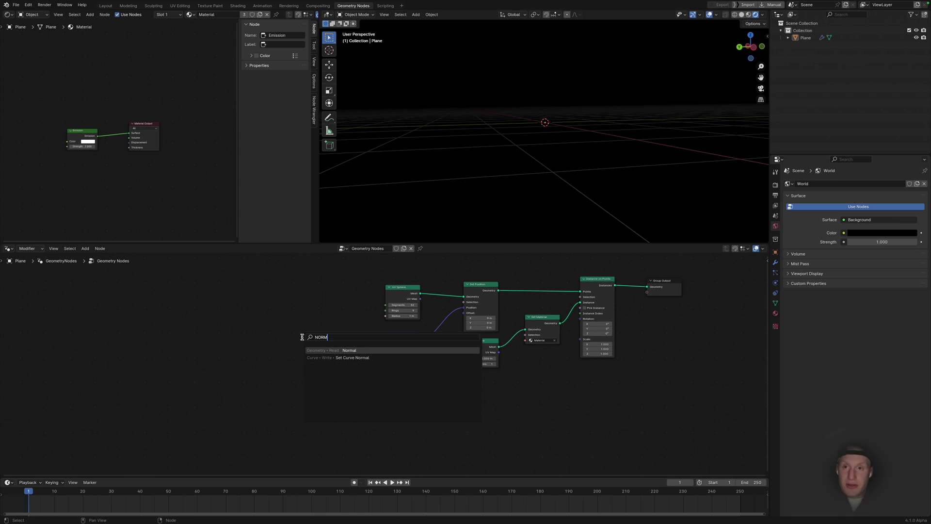
click(320, 349)
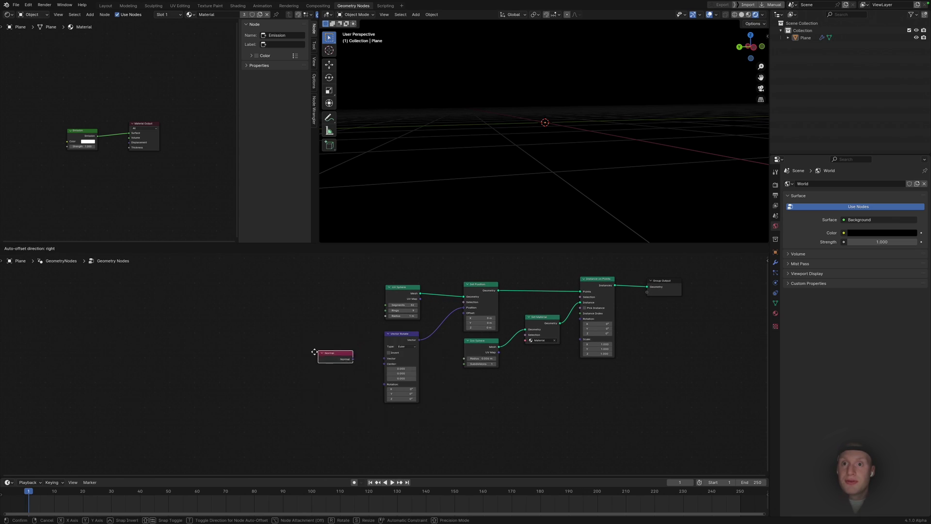
click(300, 348)
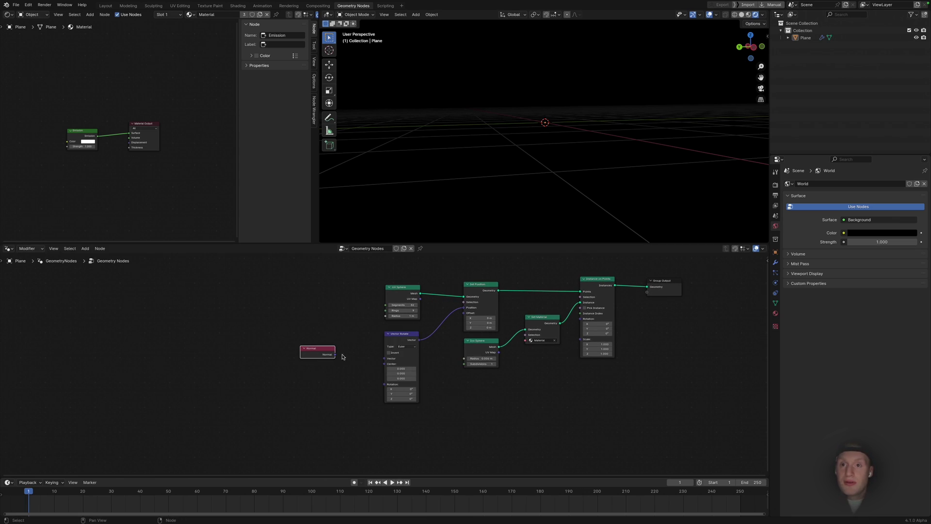
drag(335, 355, 384, 358)
Add a Combine XYZ node below the Normal node, ahead of Vector Rotate
scroll(521, 212, down, 1)
middle_drag(272, 397, 291, 384)
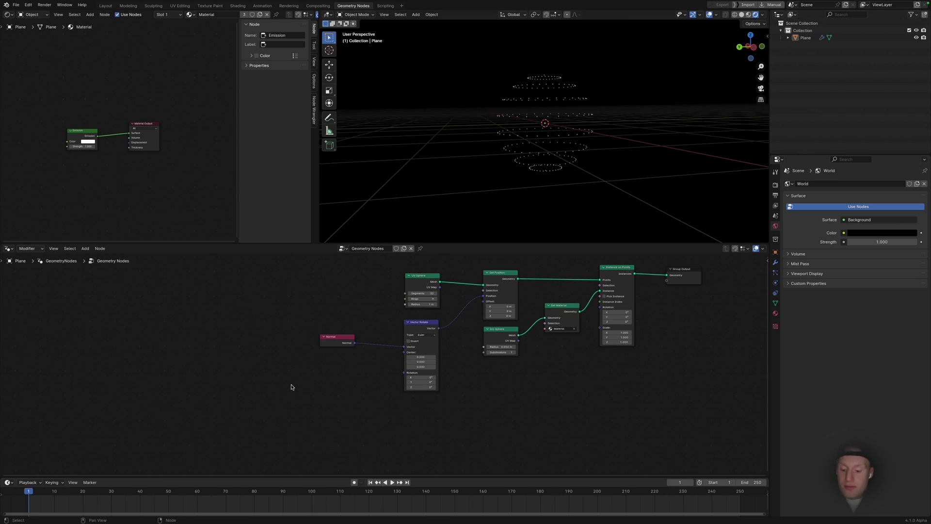
key(shift+a)
click(290, 385)
text(COM)
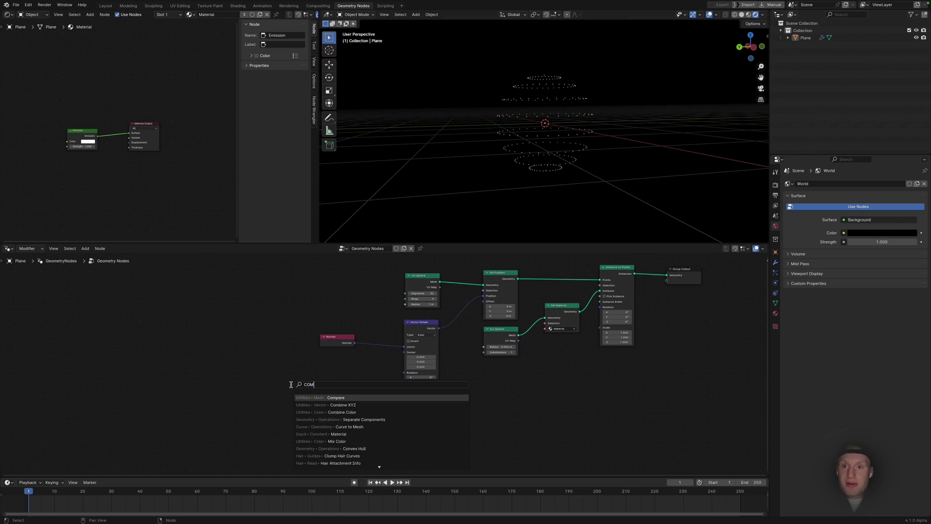
click(342, 405)
click(328, 386)
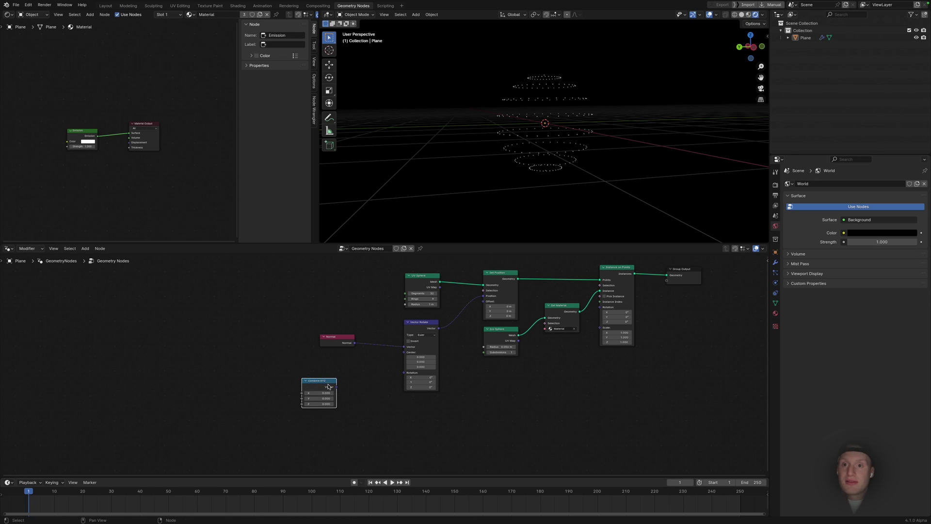
click(281, 382)
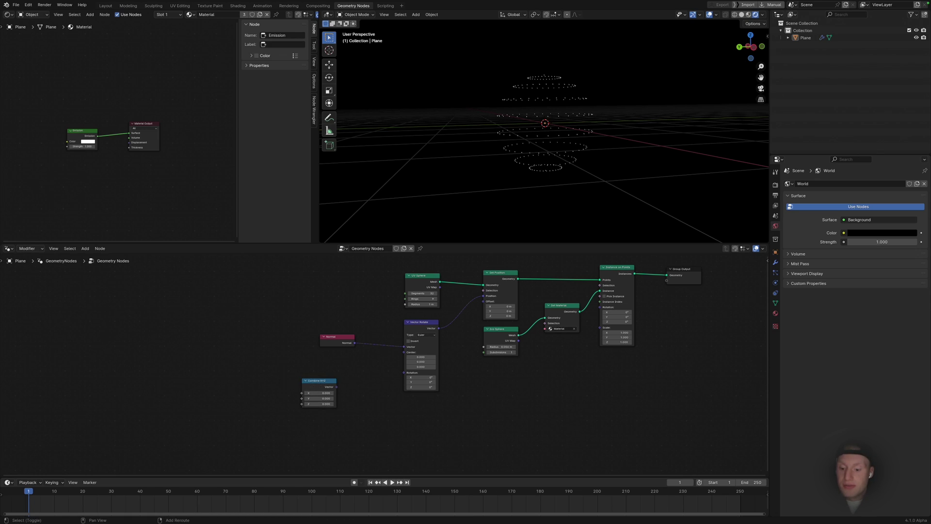
Add a Separate XYZ node in front of the Combine XYZ node
key(shift+a)
text(sEPE)
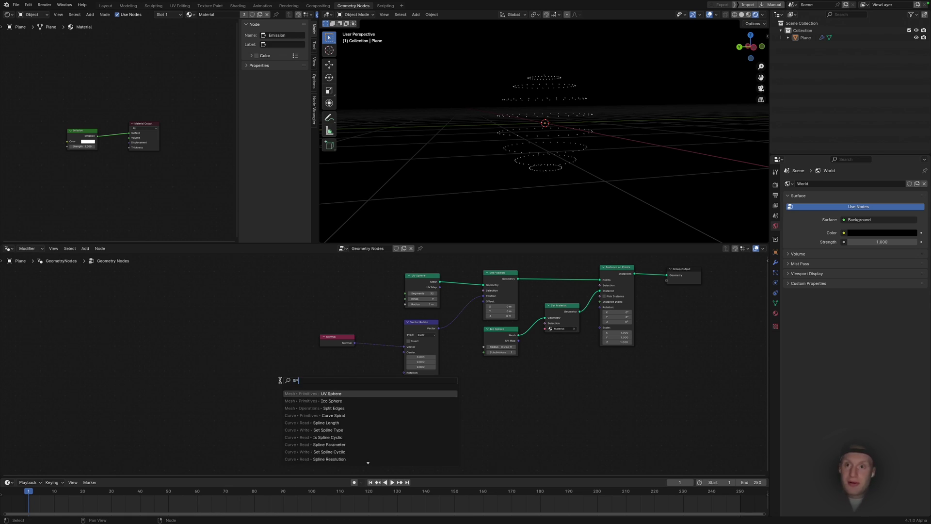
key(BackSpace)
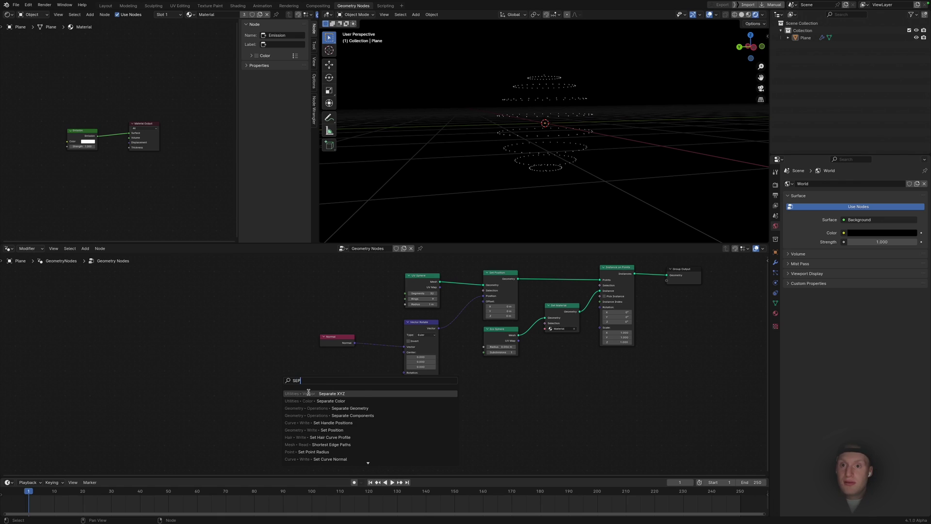
click(308, 392)
click(252, 377)
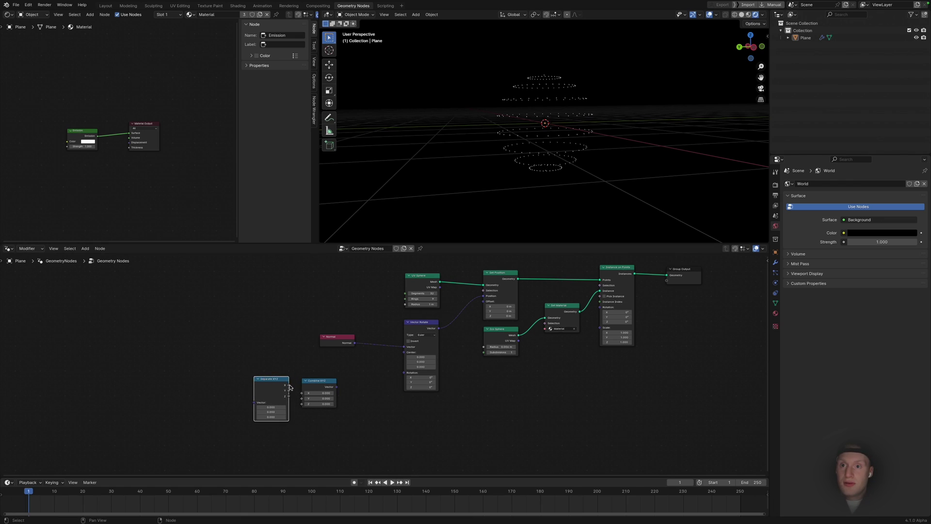
Route Separate XYZ's X through Combine XYZ's X into Vector Rotate's Rotation, and connect Normal to the Separate XYZ vector input
drag(289, 386, 408, 354)
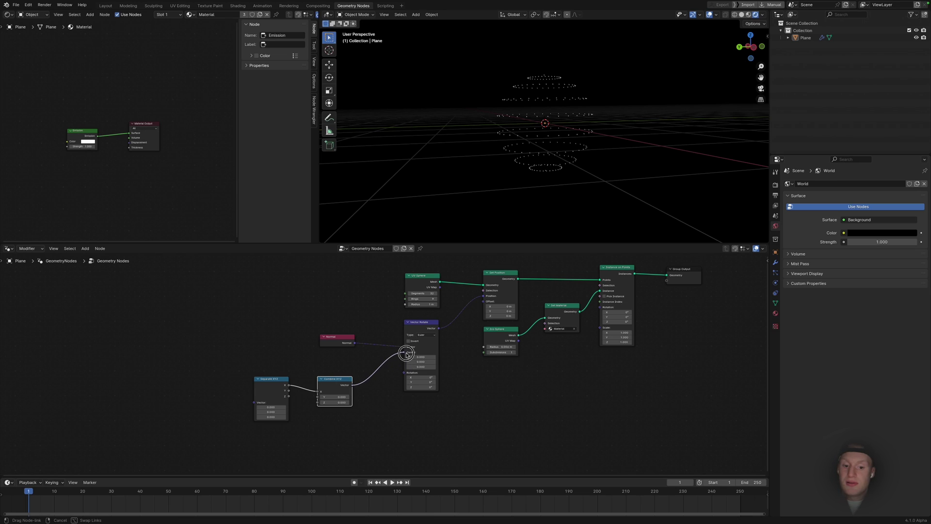
drag(406, 354, 404, 373)
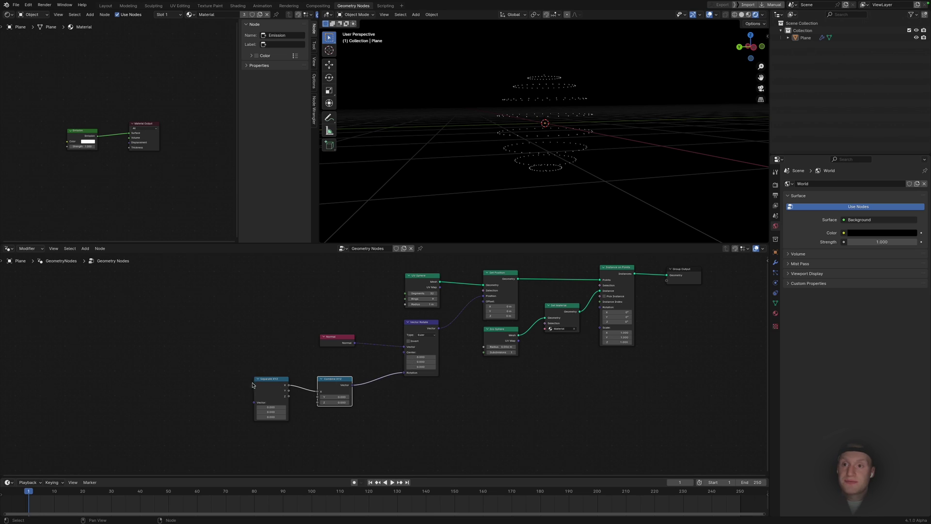
click(334, 341)
drag(333, 341, 254, 402)
Make room and insert a Math node on the X link between Separate XYZ and Combine XYZ
middle_drag(553, 152, 554, 152)
drag(326, 381, 342, 378)
key(shift+a)
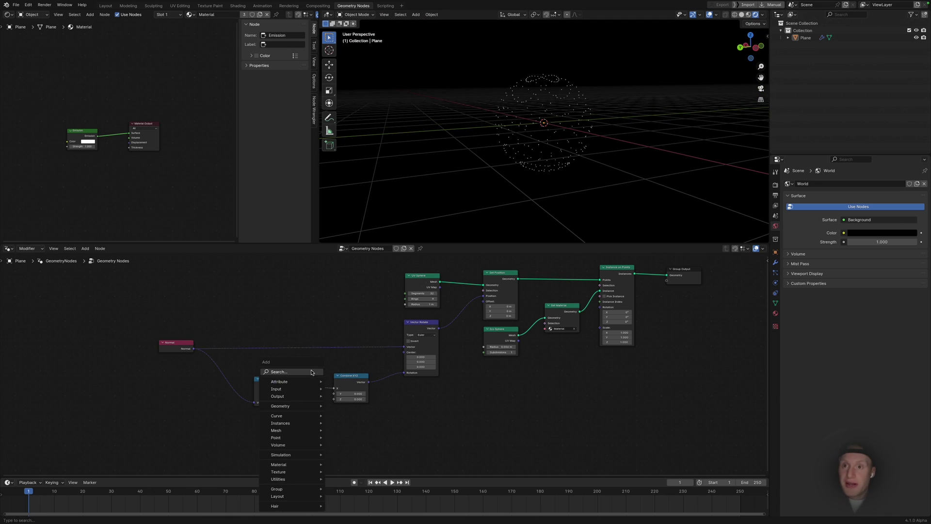
click(311, 370)
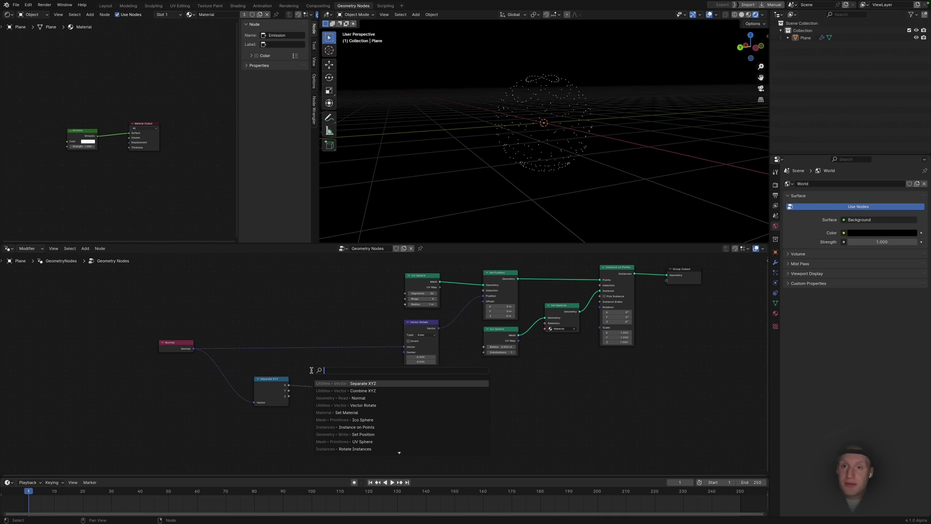
text(MATH)
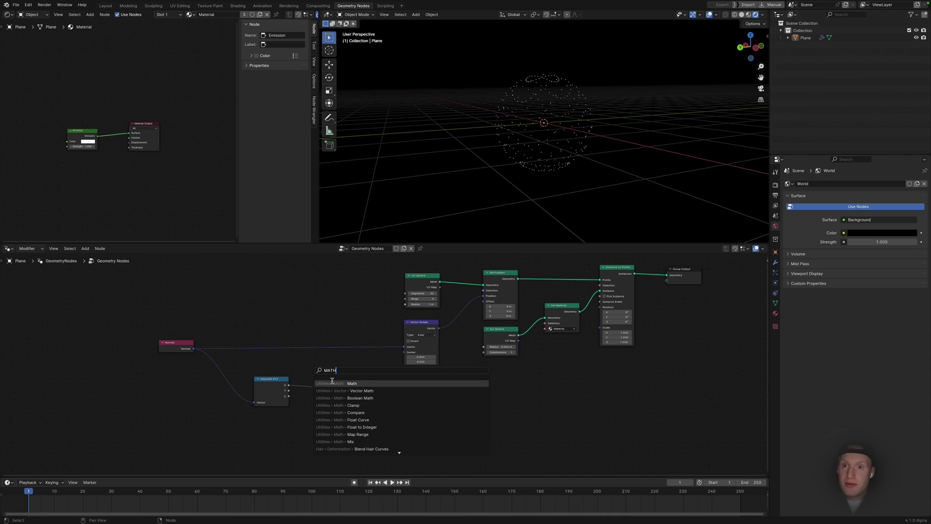
click(331, 383)
click(325, 387)
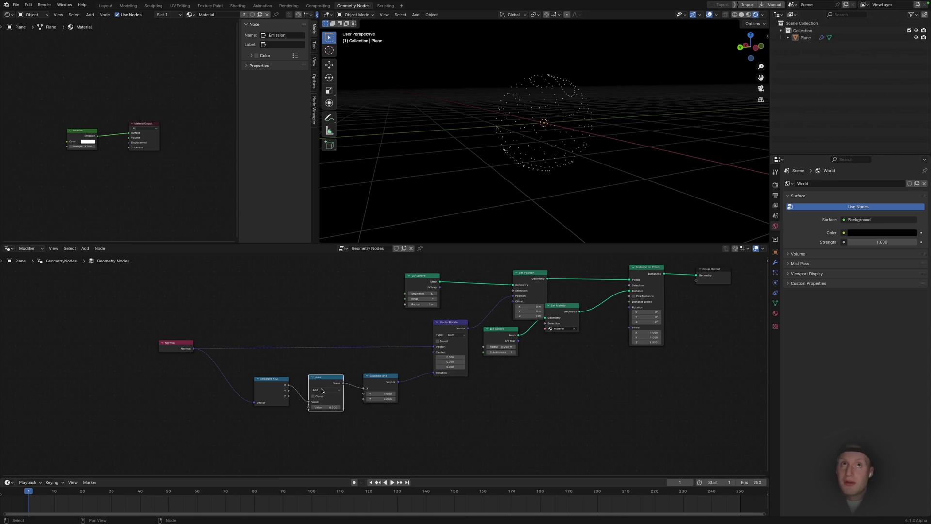
Set the Math node's operation to Multiply with a second value of -1
click(323, 389)
click(329, 413)
click(332, 408)
text(-1)
key(Return)
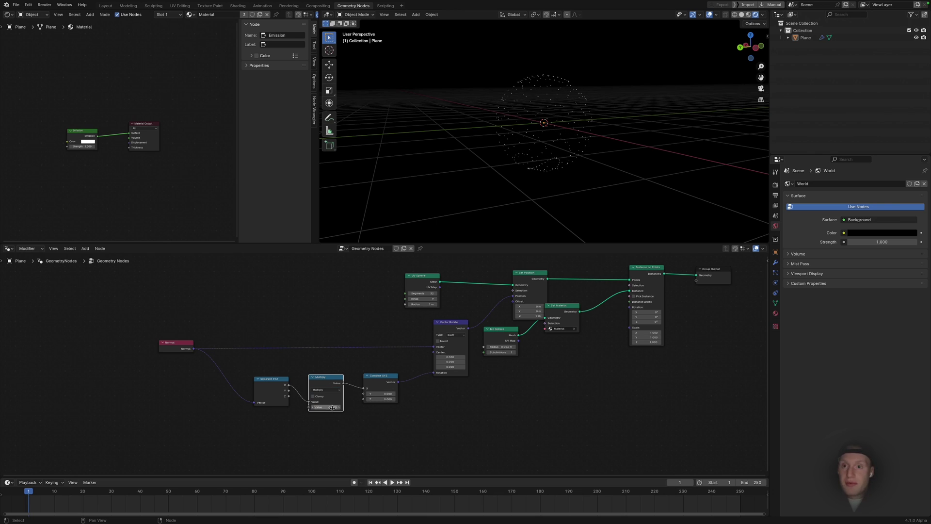
Hide the overlays and gizmos in the 3D viewport
click(709, 14)
click(693, 14)
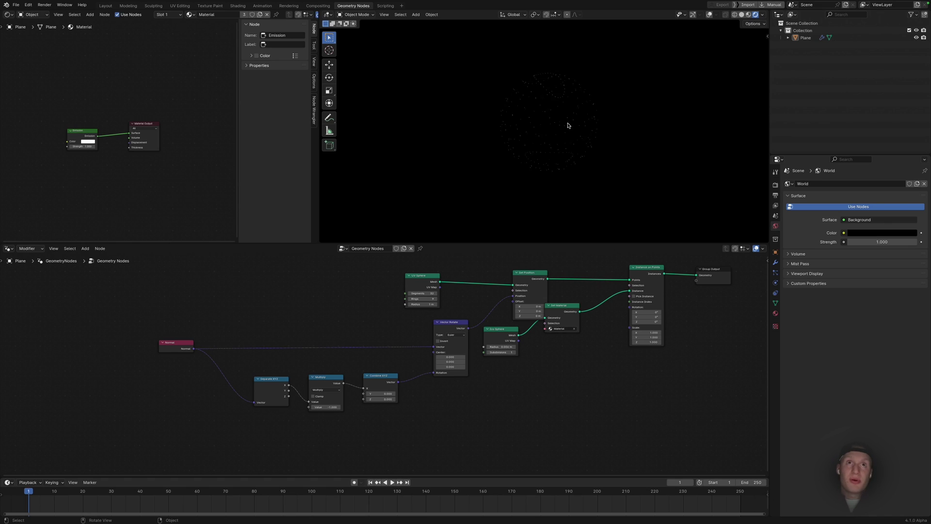
Move the Set Position node closer to the UV Sphere node and set the UV Sphere's Segments to 3000
middle_drag(517, 296, 517, 308)
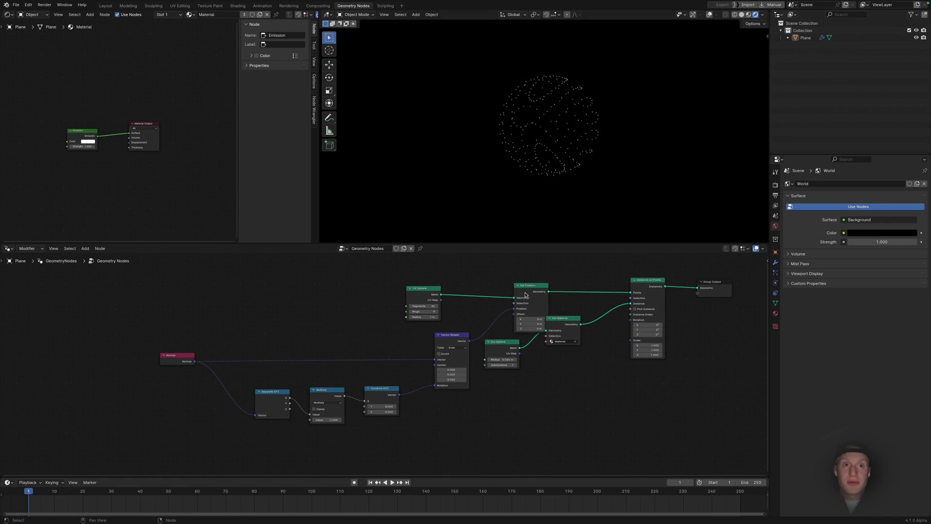
drag(525, 295, 490, 295)
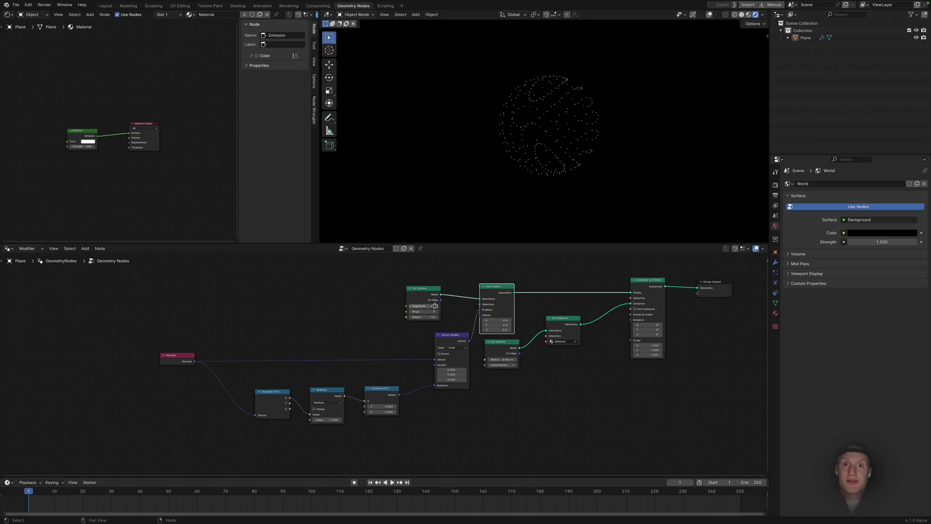
click(423, 306)
text(3000)
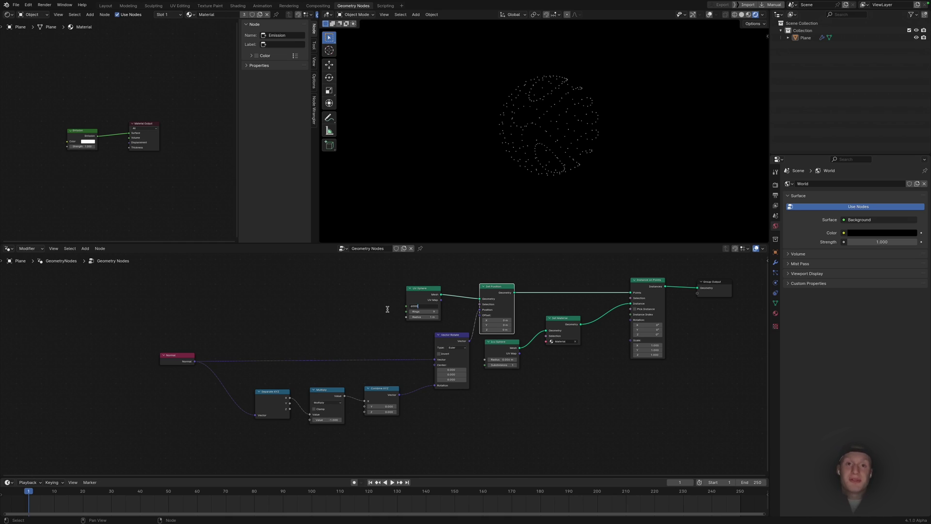
key(Return)
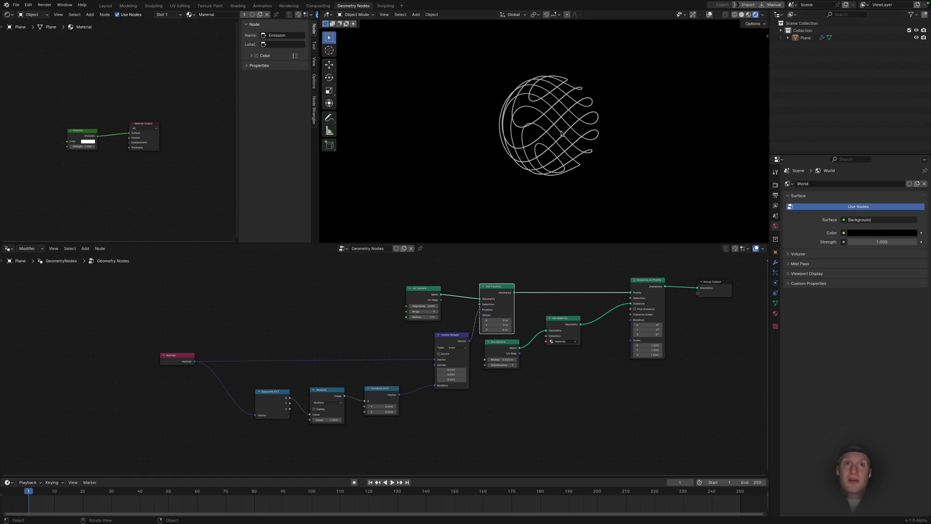
Examine the line pattern of the rendered sphere from several angles, both up close and as a whole
scroll(545, 116, up, 6)
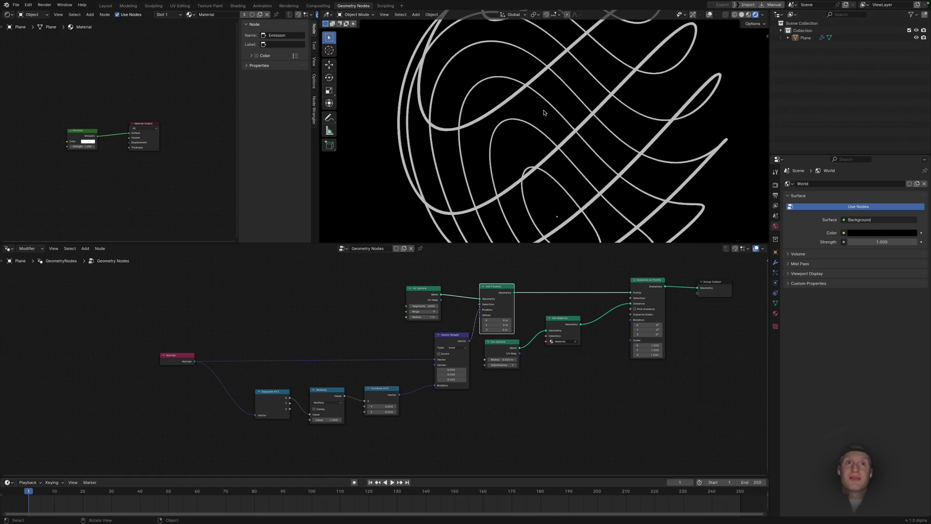
scroll(605, 145, down, 6)
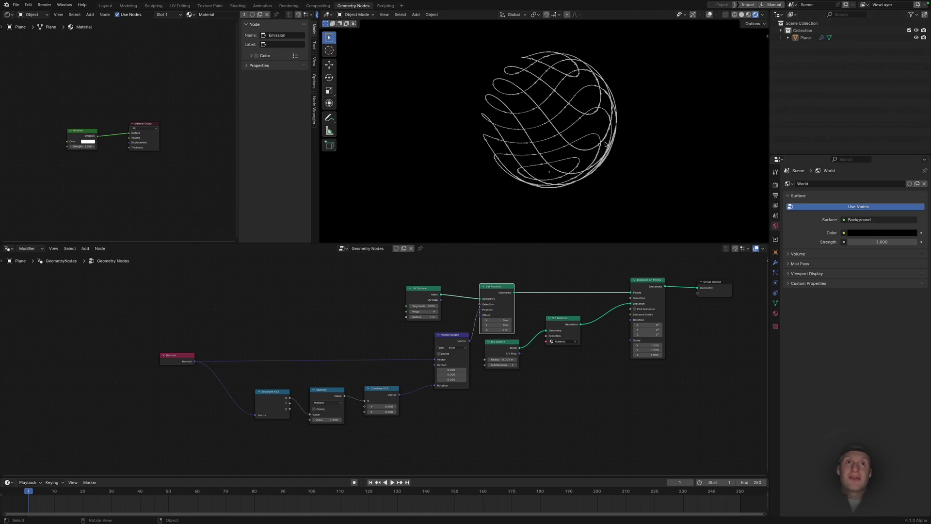
middle_drag(605, 145, 555, 49)
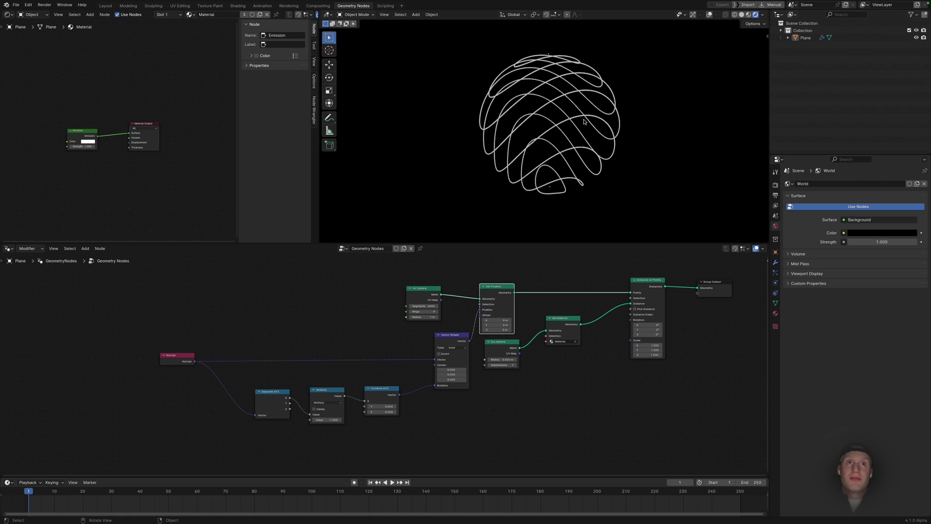
middle_drag(584, 121, 591, 130)
scroll(589, 136, up, 8)
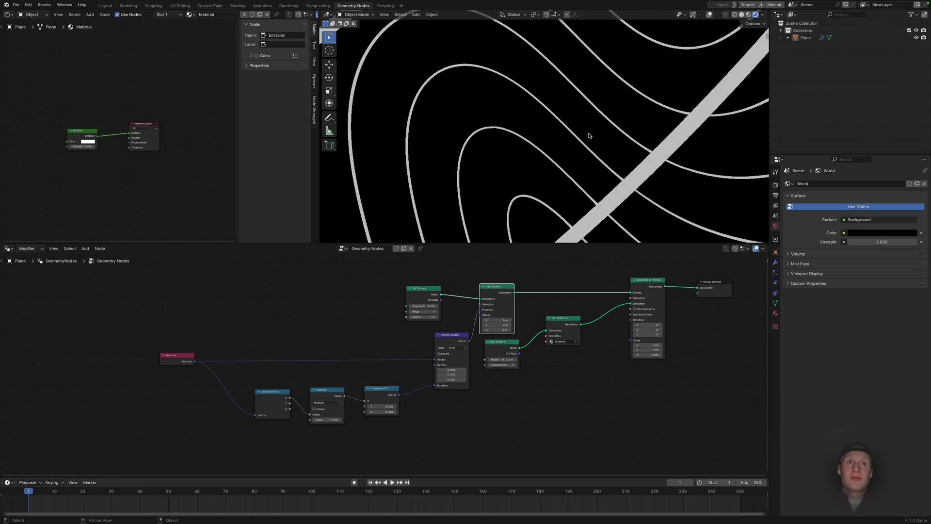
scroll(588, 136, up, 6)
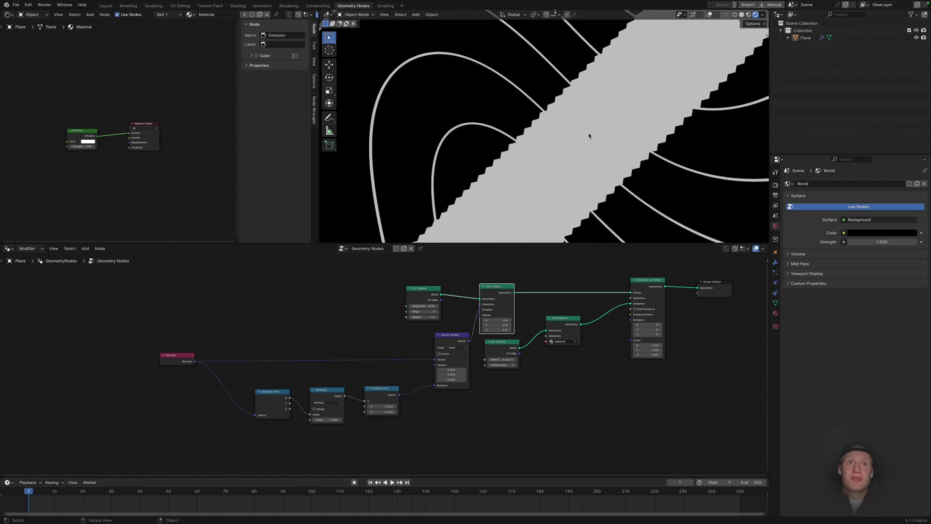
scroll(588, 135, down, 12)
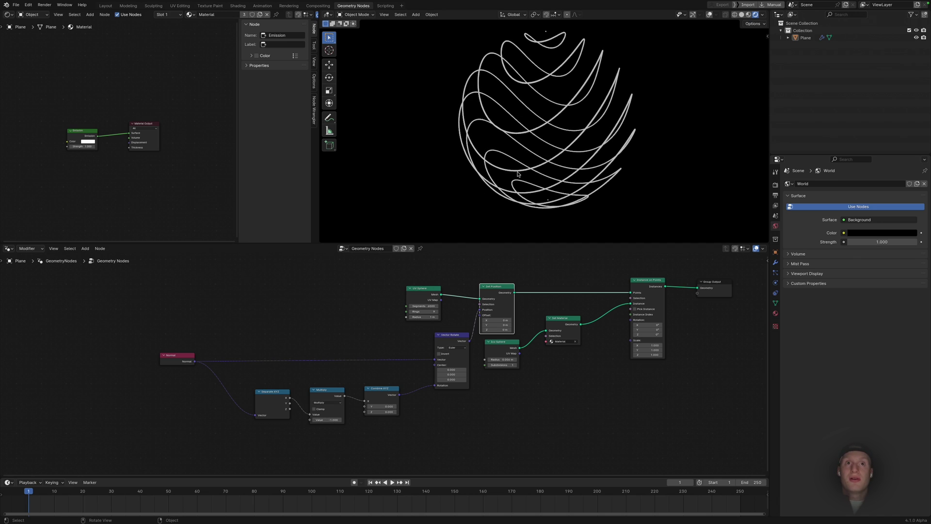
Replace the Shader Editor with a 3D viewport and add a camera to the scene
click(8, 14)
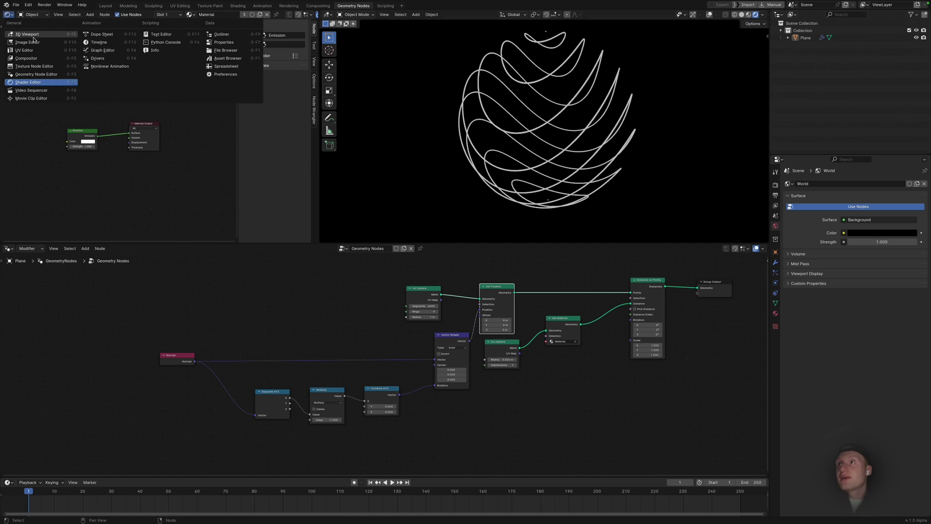
click(27, 34)
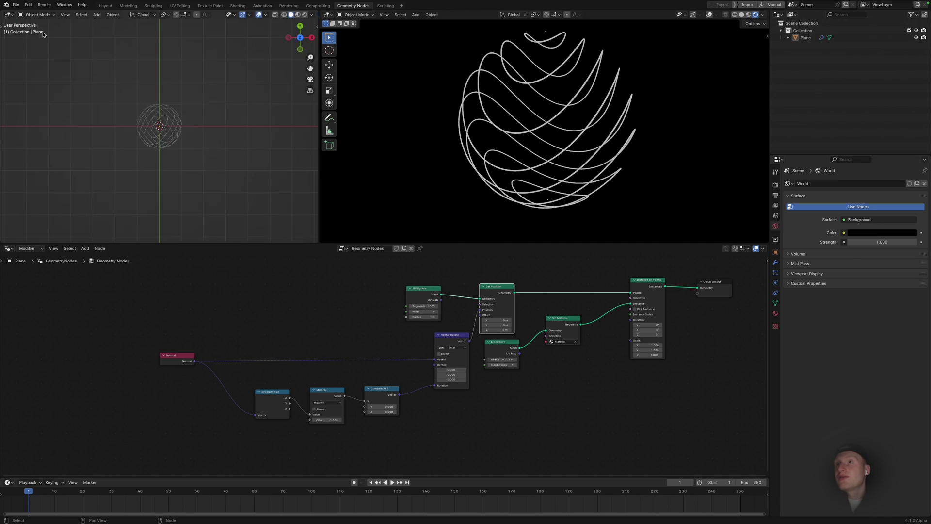
key(shift+a)
click(239, 141)
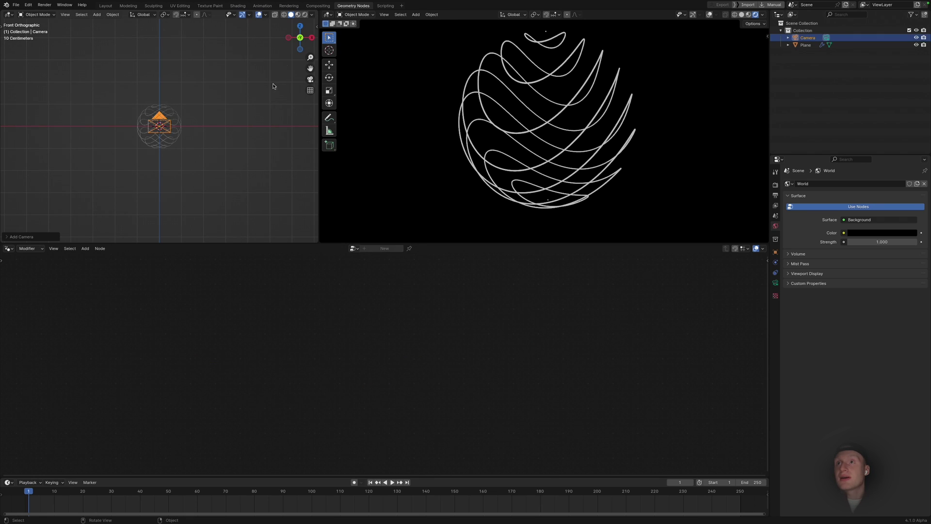
From the side view, move the camera along the negative Y axis until it is well outside the sphere
click(311, 38)
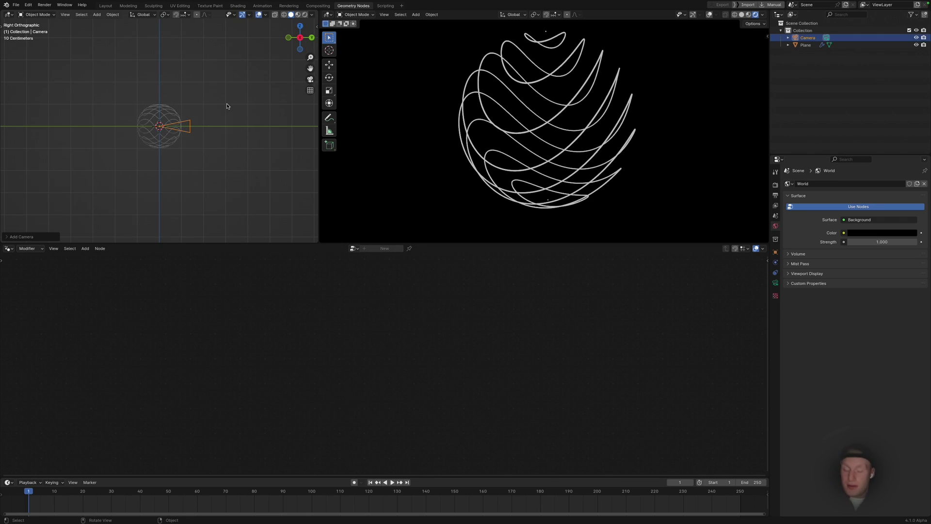
key(g)
key(y)
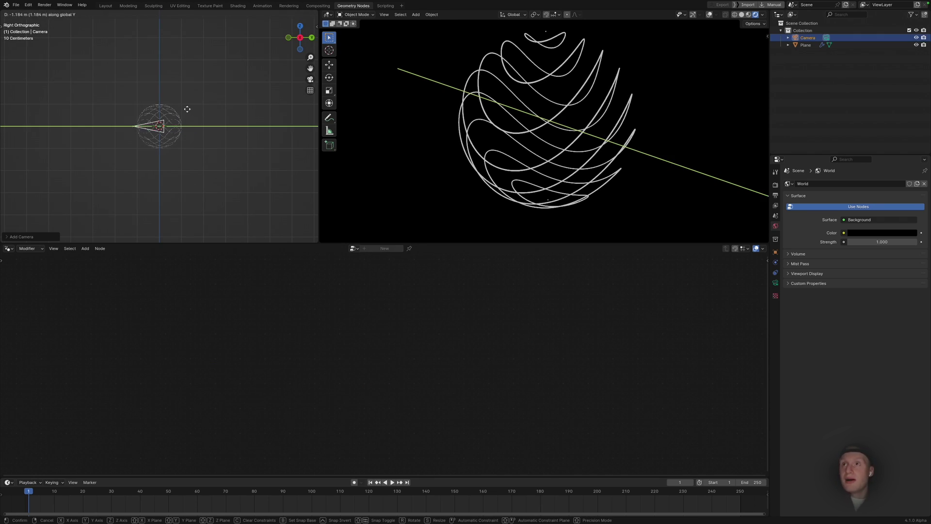
click(100, 114)
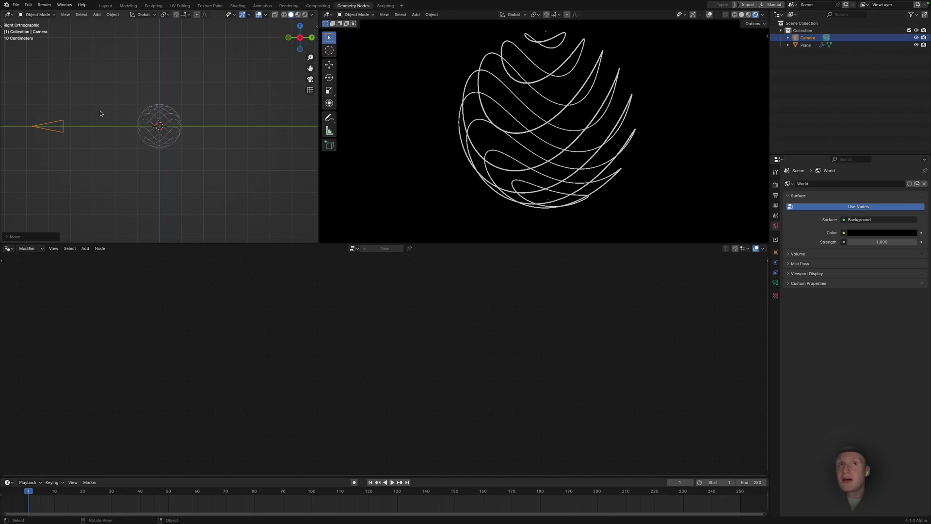
Turn the gizmos back on in the rendered viewport and look through the camera
click(710, 14)
click(709, 15)
click(693, 15)
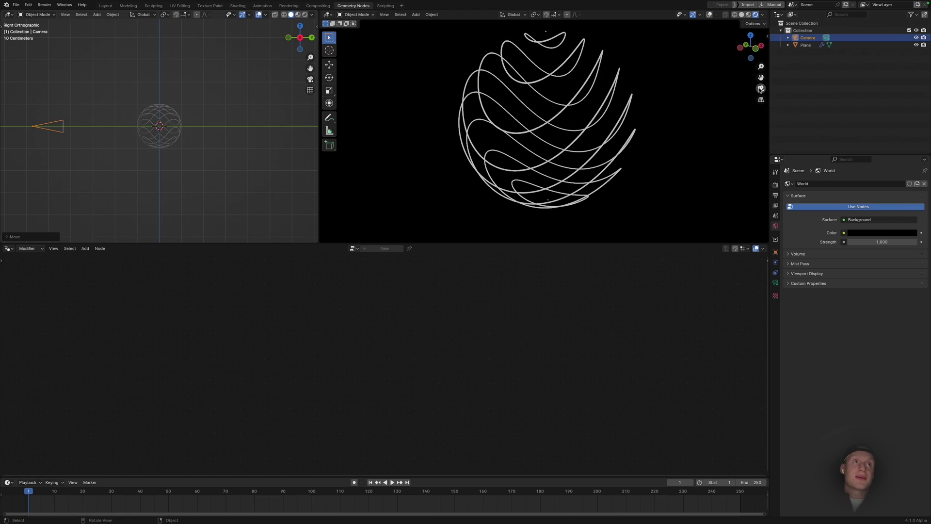
click(760, 88)
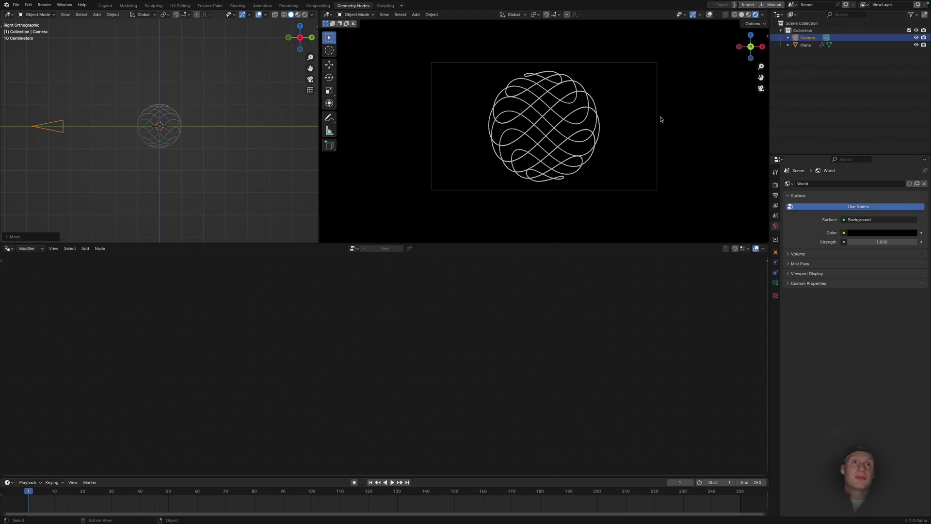
Change the camera's lens type to Orthographic and reduce its orthographic scale to about 3.94
click(775, 283)
click(864, 207)
click(866, 217)
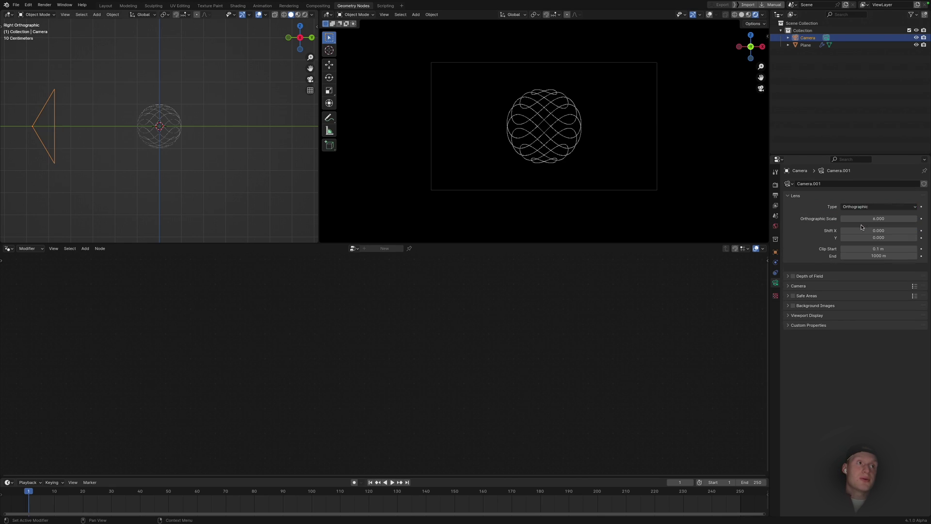
drag(870, 219, 829, 218)
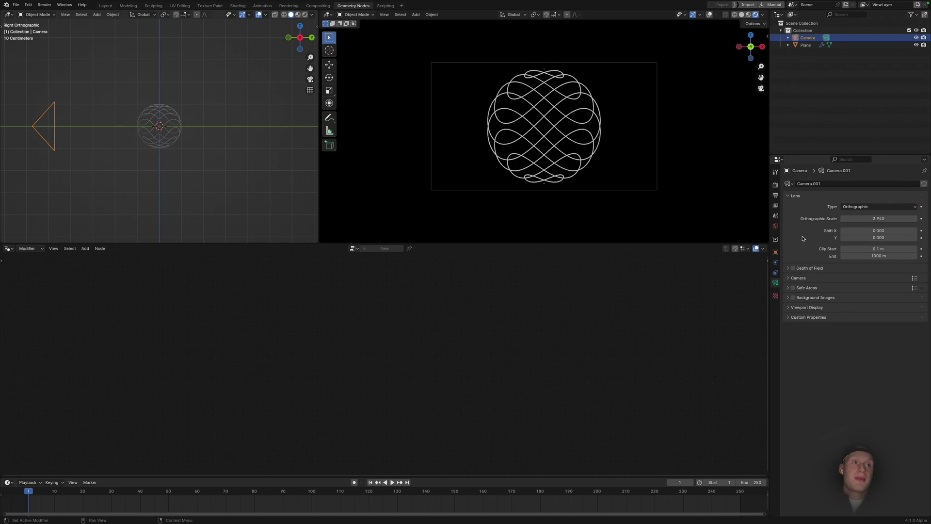
Set the render resolution Y to 1920 px and the camera's orthographic scale to about 2.14 so the sphere fills the square frame
click(775, 196)
click(877, 201)
text(1920)
key(Return)
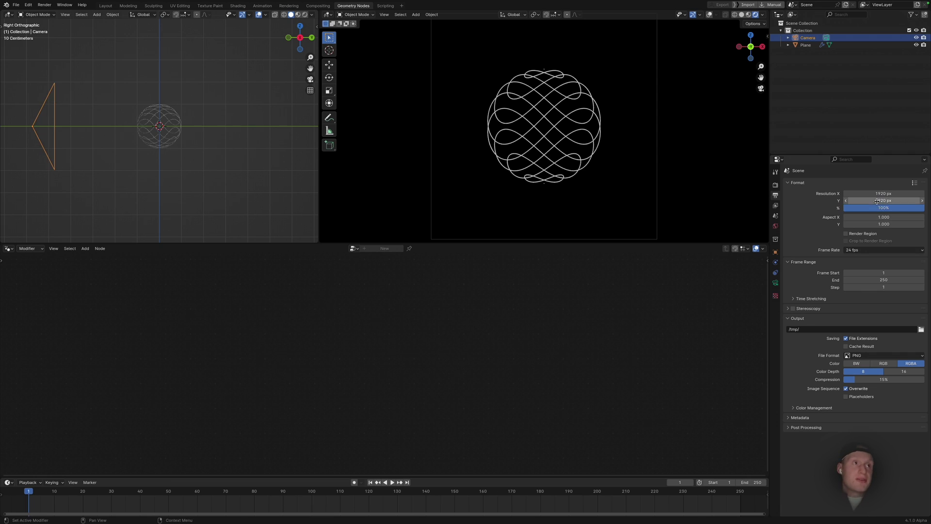
click(775, 282)
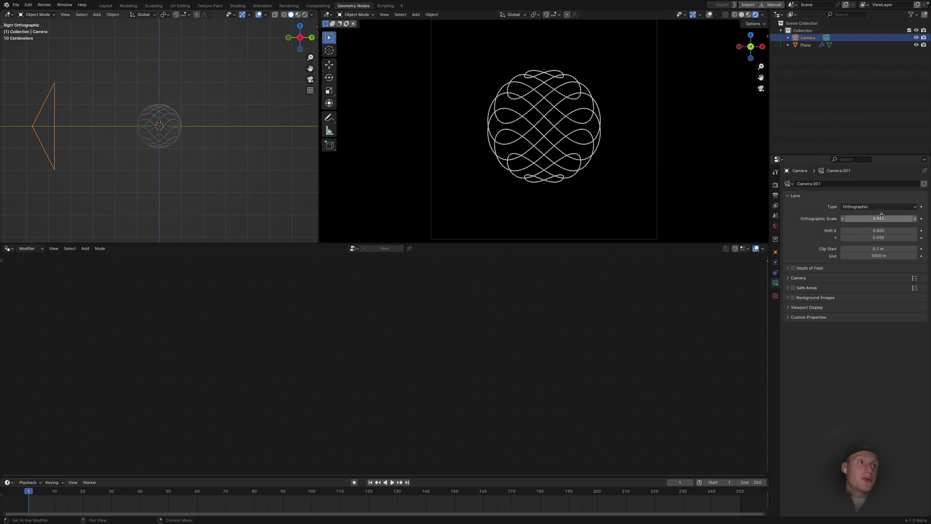
drag(879, 218, 853, 219)
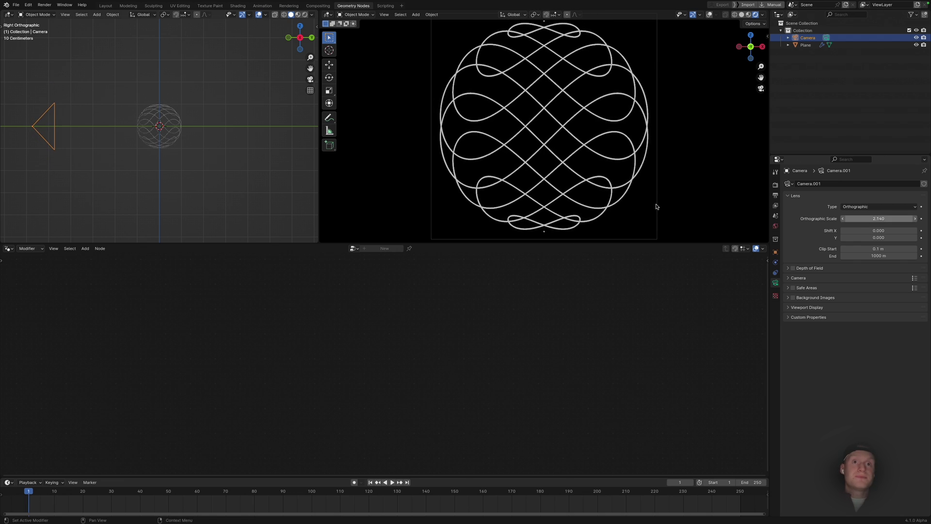
Select the Plane object that carries the sphere and move the Group Output node farther away from Instance on Points
click(582, 183)
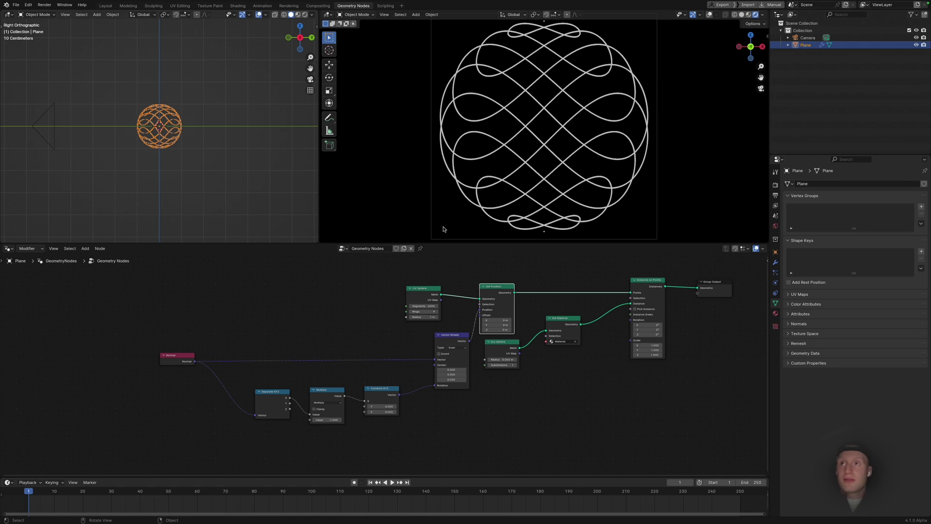
middle_drag(585, 392, 480, 405)
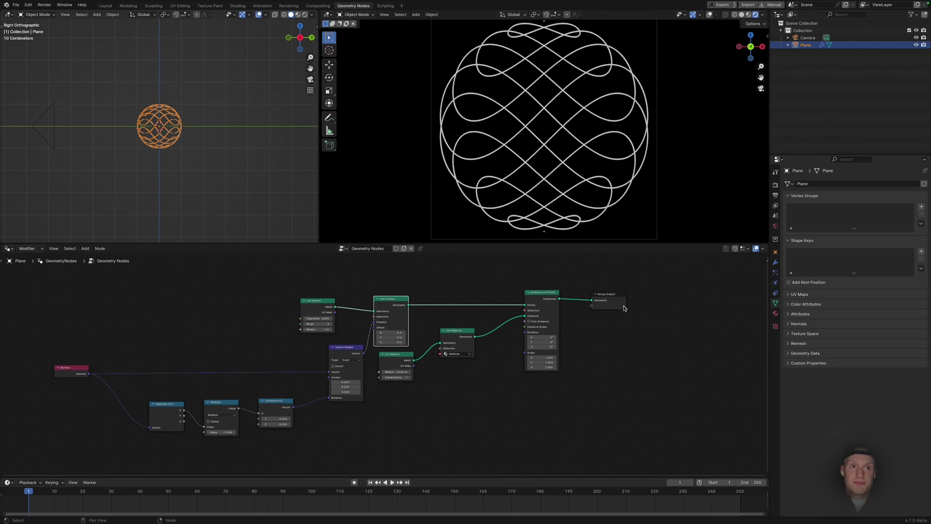
drag(624, 309, 679, 307)
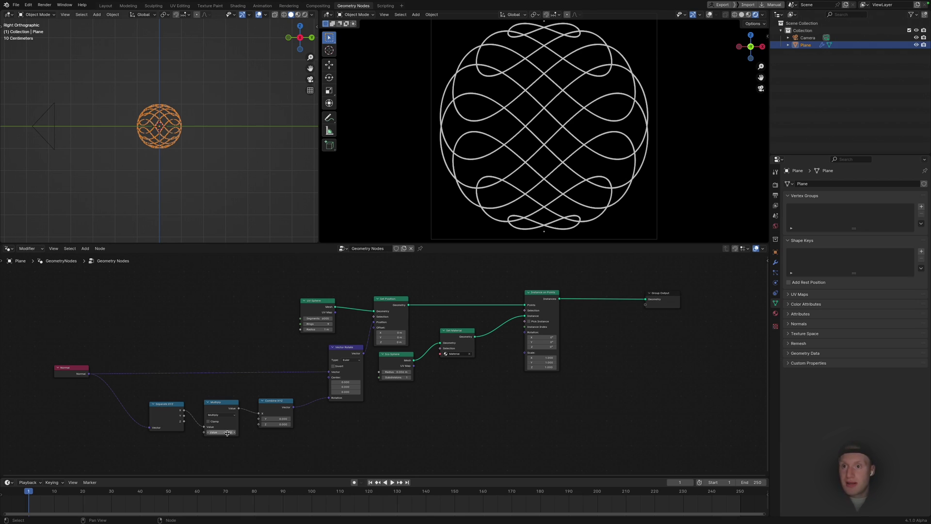
Keyframe the Multiply node's second value as -1 at frame 1 and with a higher value at frame 125
key(i)
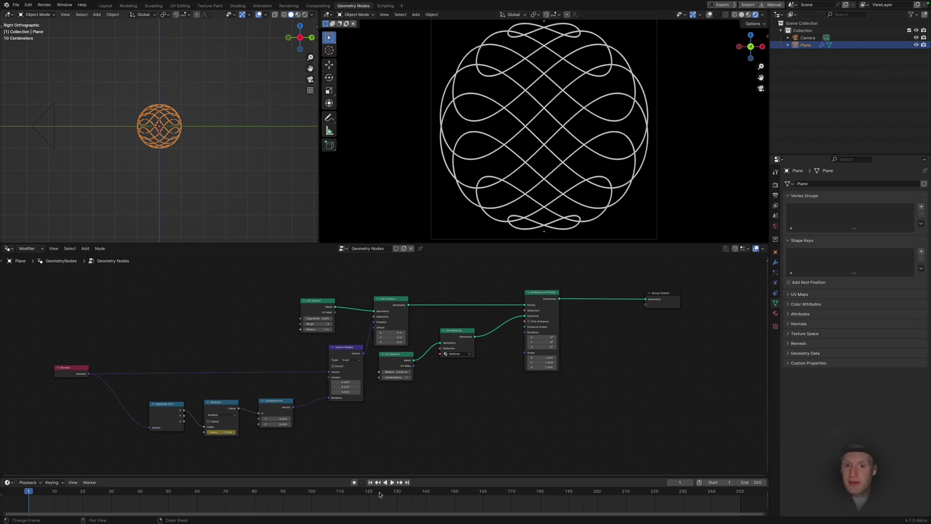
drag(380, 494, 384, 496)
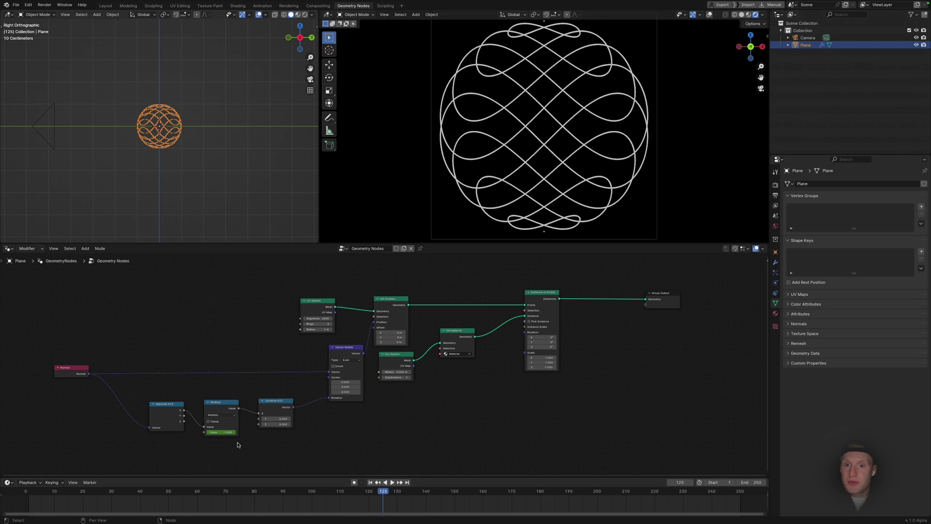
click(224, 433)
key(Return)
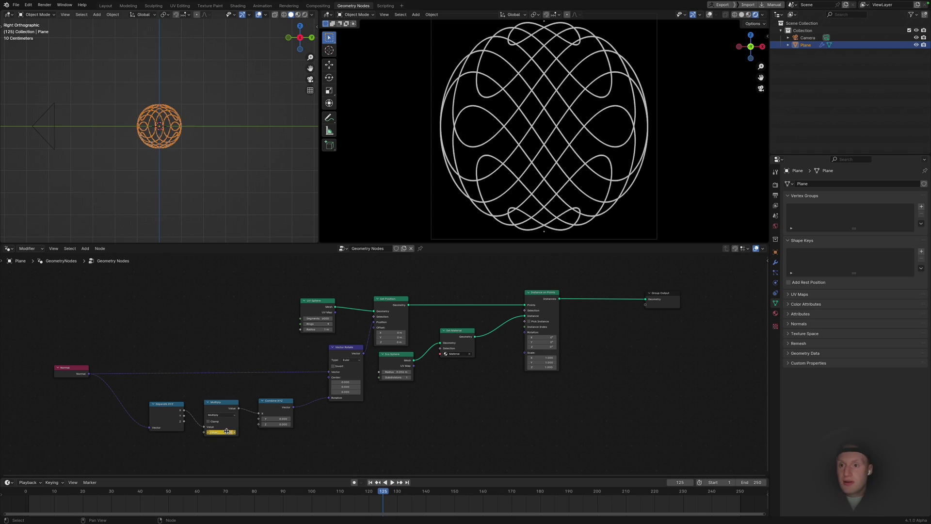
At frame 250, set the Multiply node's second value to -1 and keyframe it
click(407, 483)
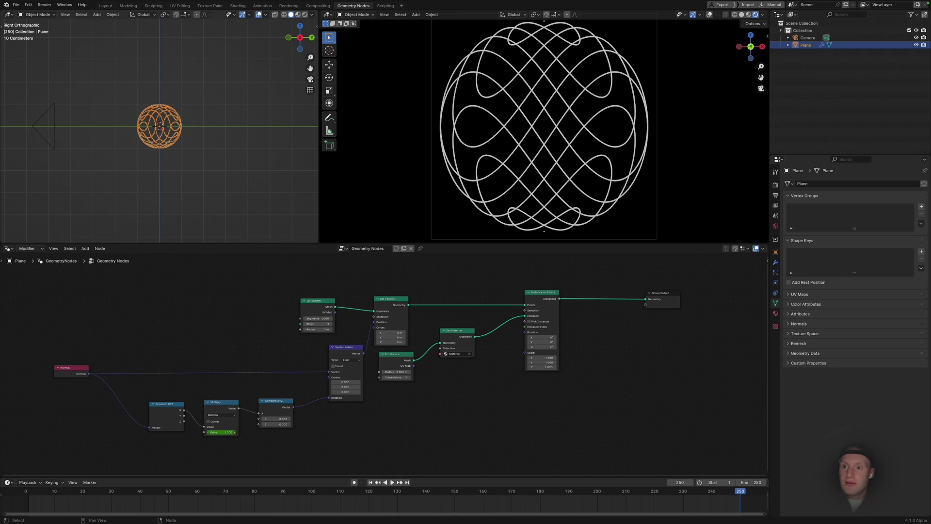
click(228, 433)
text(-1)
key(Return)
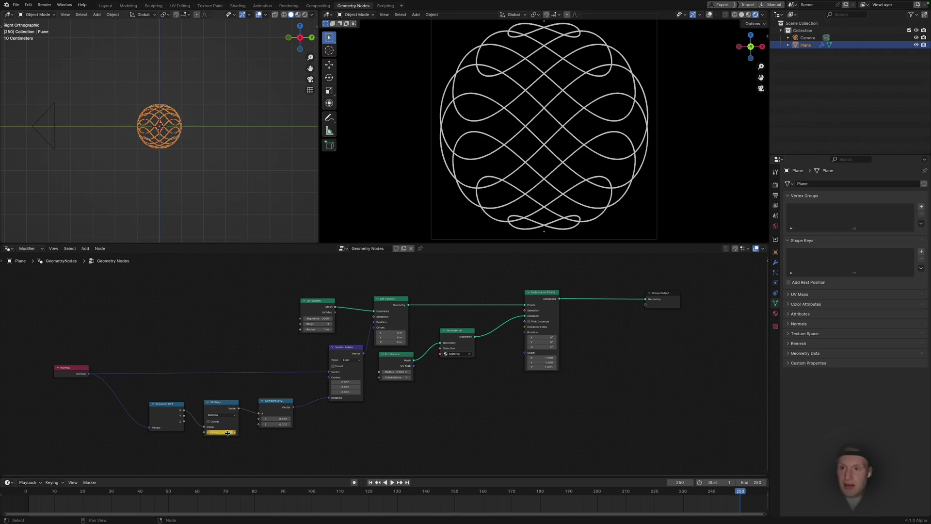
key(i)
Play the animation from frame 1 to check how the sphere's line pattern changes
click(370, 483)
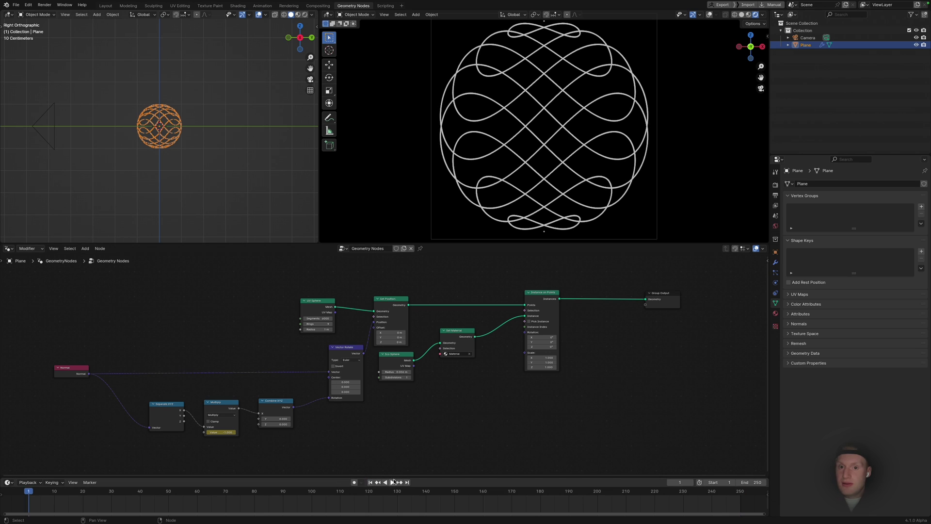
click(393, 482)
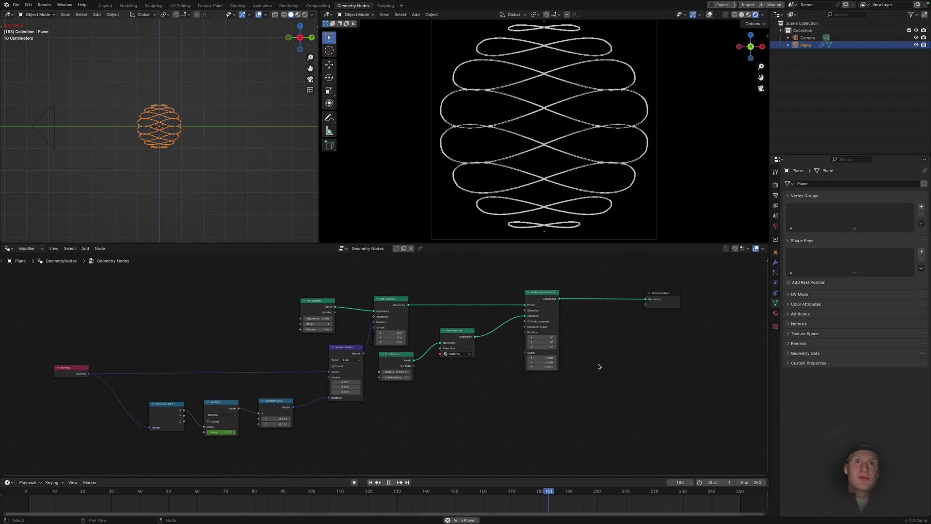
key(Escape)
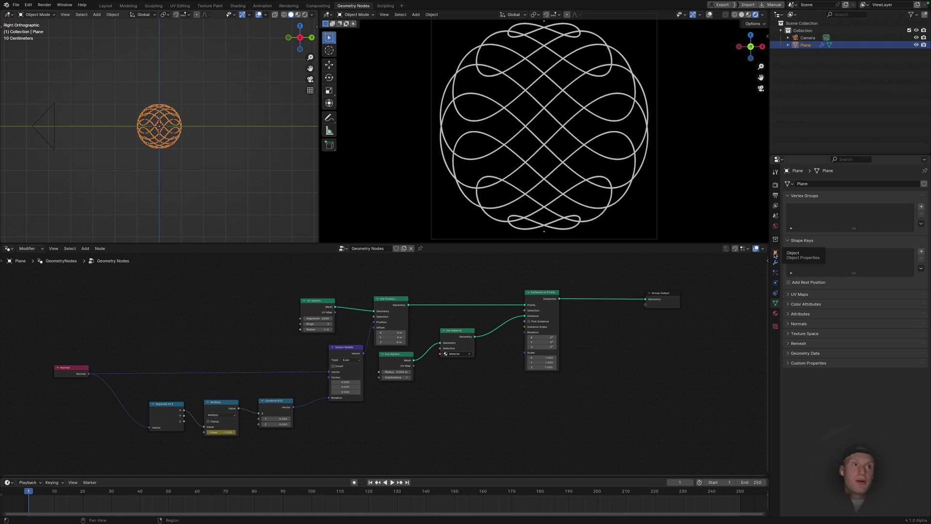
Set the Plane's X rotation and Z rotation to -90° and keyframe its rotation at frame 1
click(775, 254)
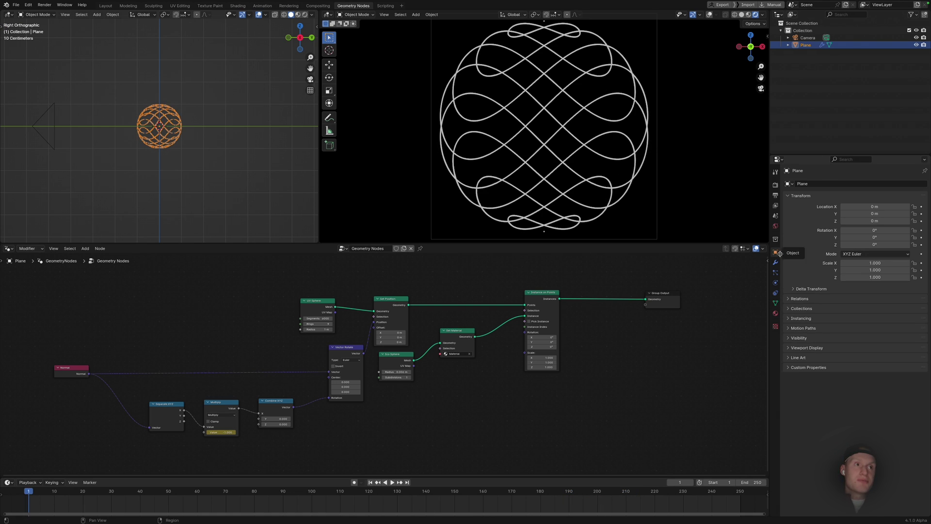
click(875, 230)
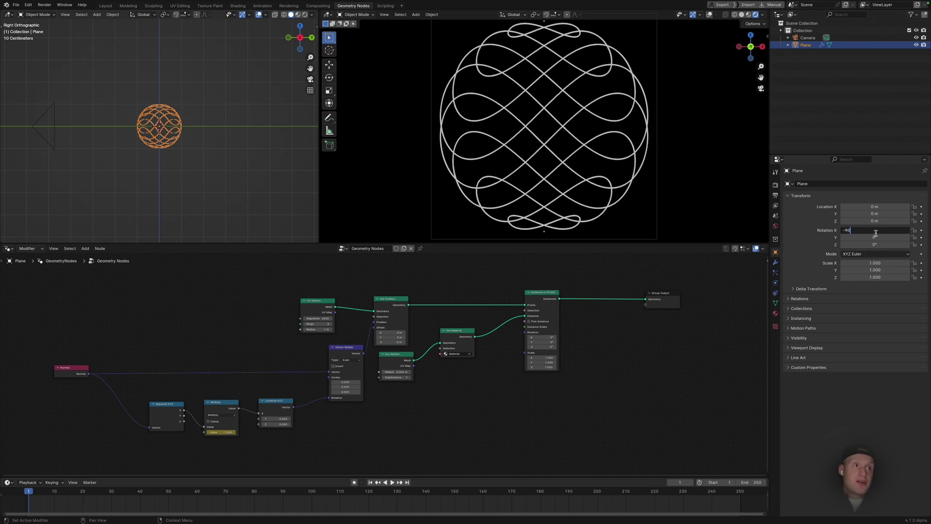
key(Tab)
key(Tab)
text(-90)
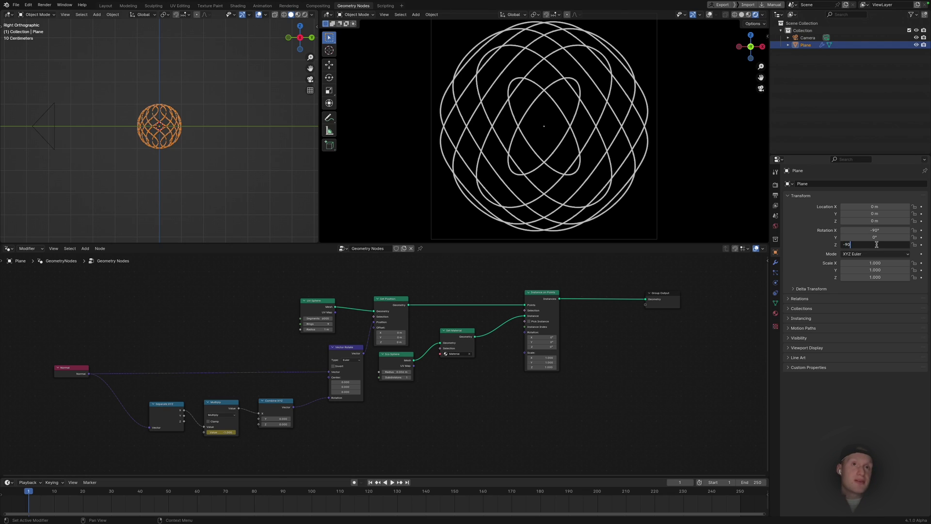
key(Return)
key(i)
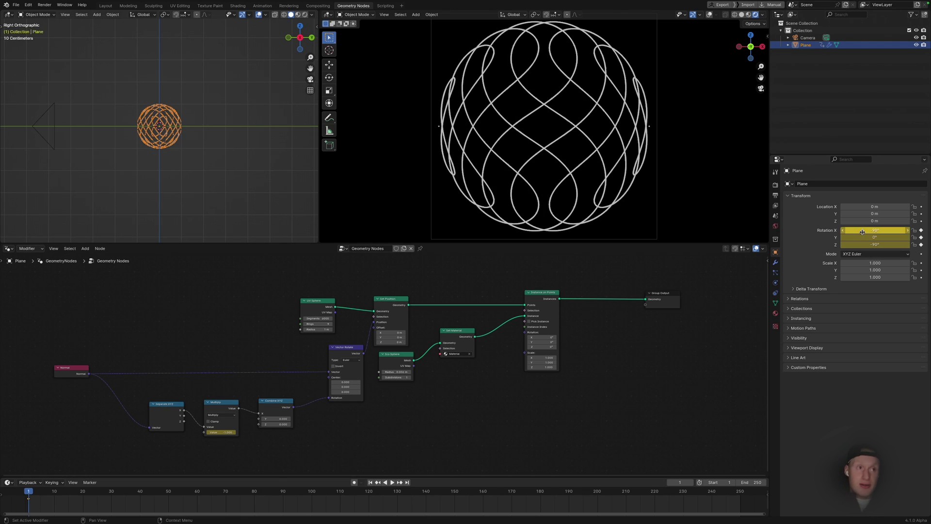
At frame 250, set the Plane's Y rotation to 360° and Z rotation to 270°, and keyframe the rotation
click(408, 482)
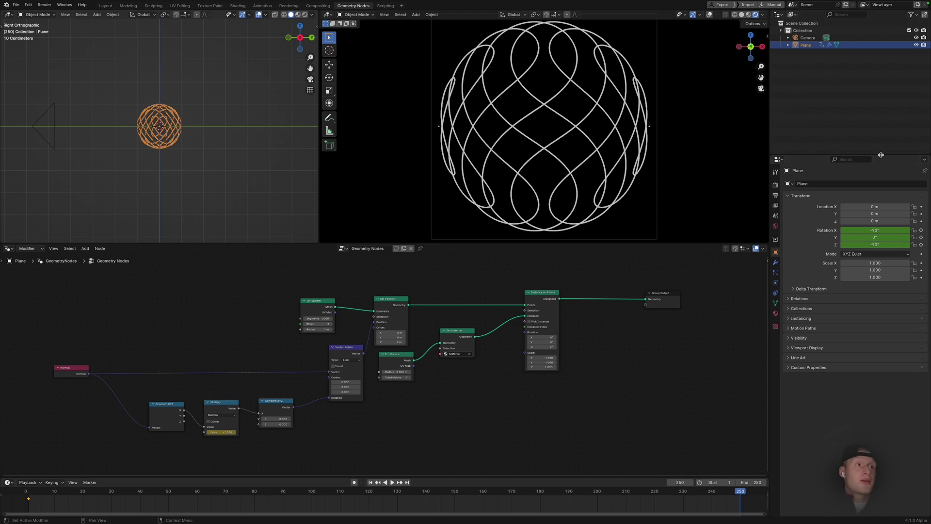
click(875, 236)
text(360)
key(Return)
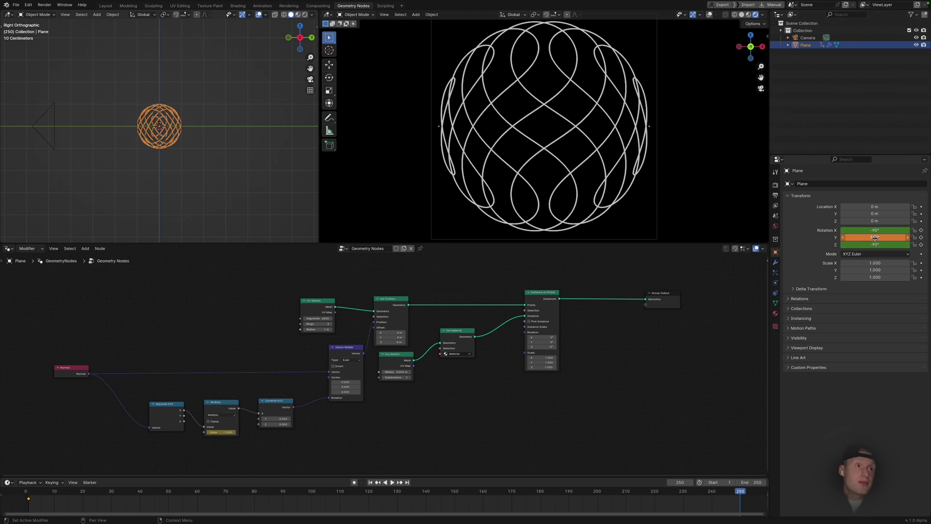
click(875, 244)
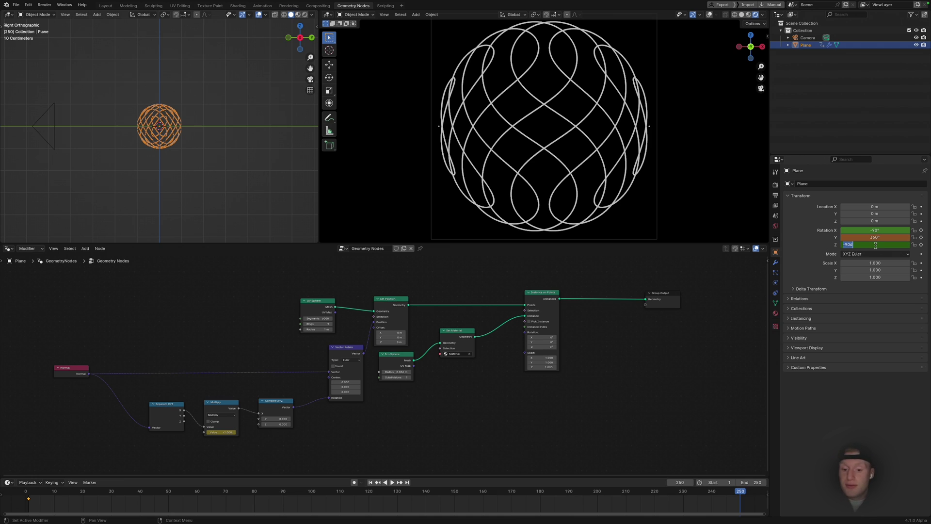
text(270)
key(Return)
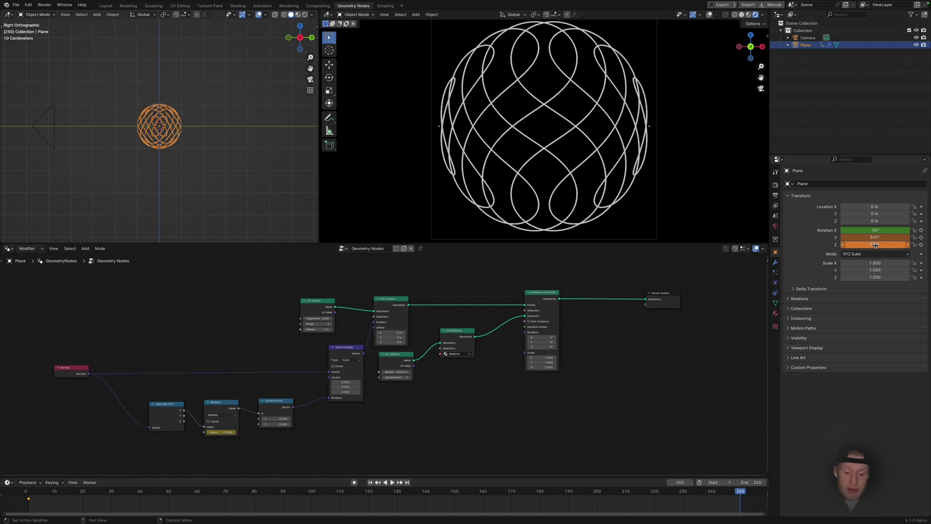
key(i)
Change the side-view 3D viewport into a Graph Editor
click(9, 15)
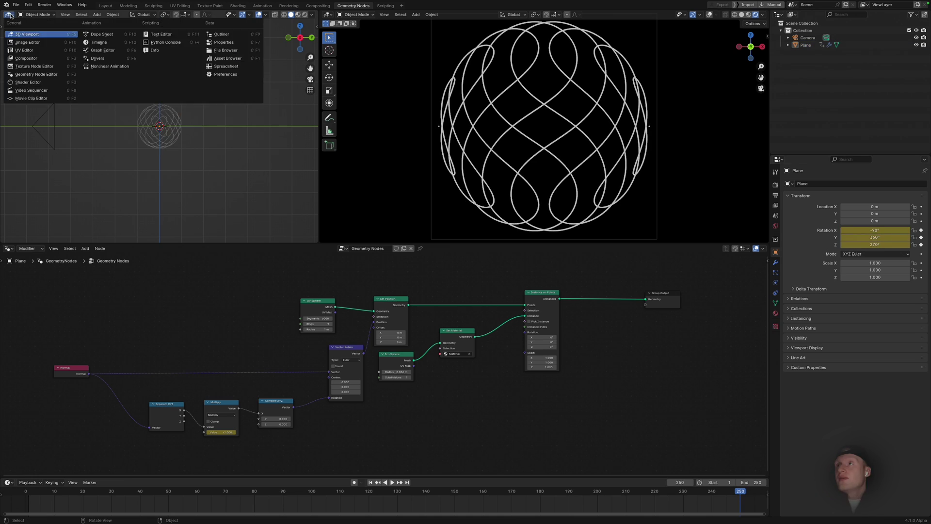
click(8, 15)
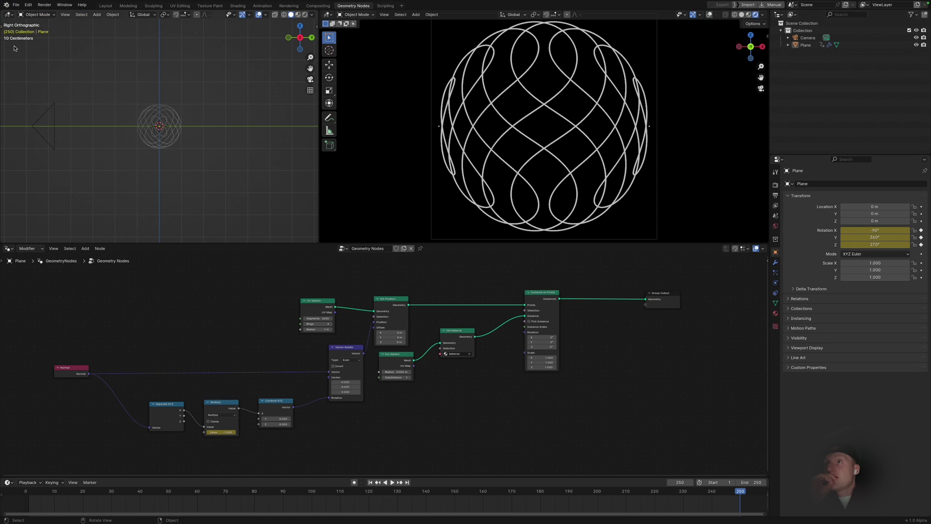
click(9, 15)
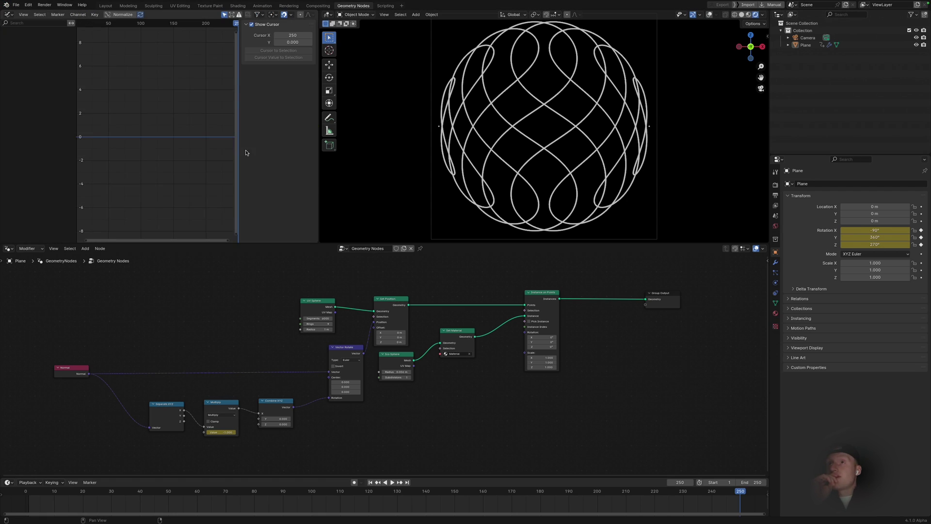
Close the Graph Editor's sidebar, then select the Plane and frame its rotation curves in the graph
click(103, 50)
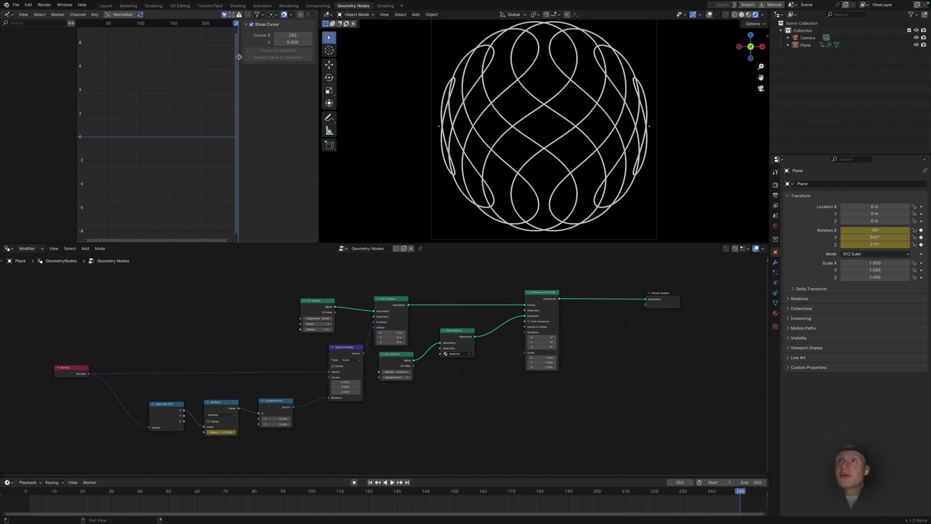
drag(239, 57, 351, 54)
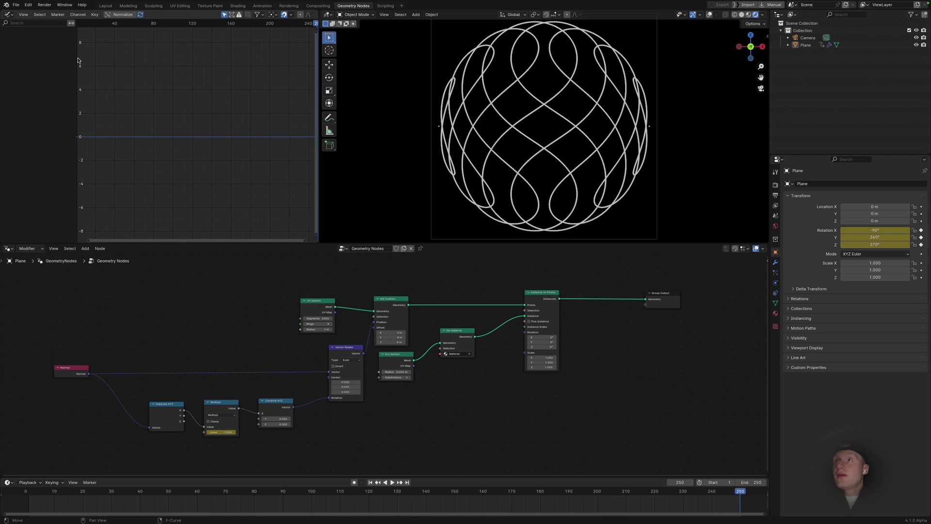
click(805, 44)
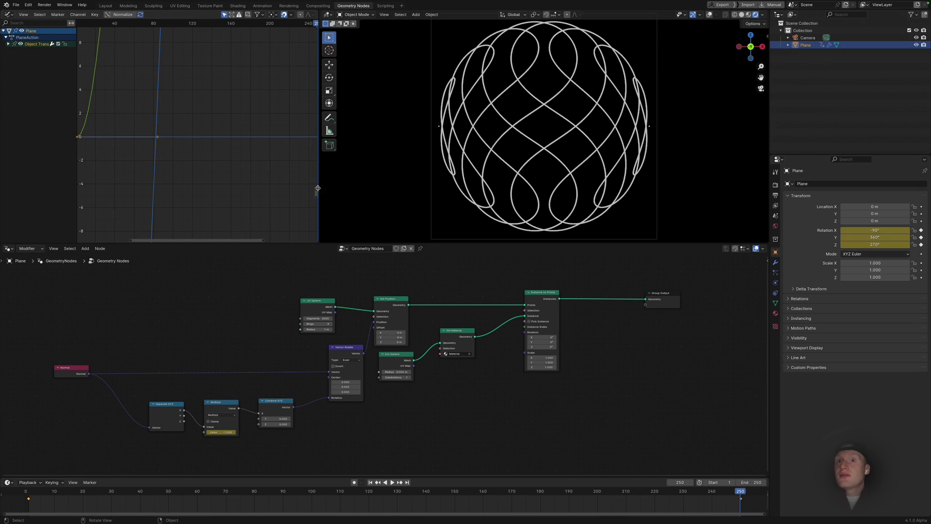
key(Home)
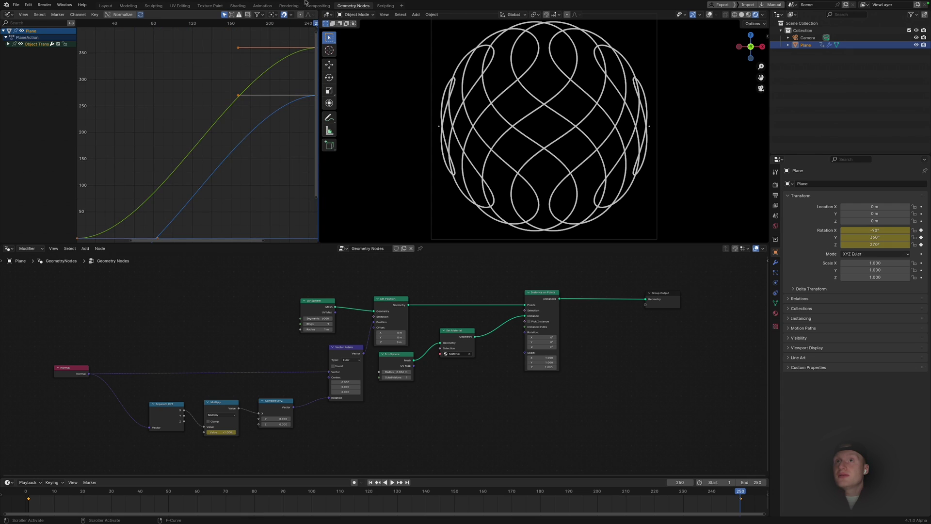
drag(315, 204, 321, 239)
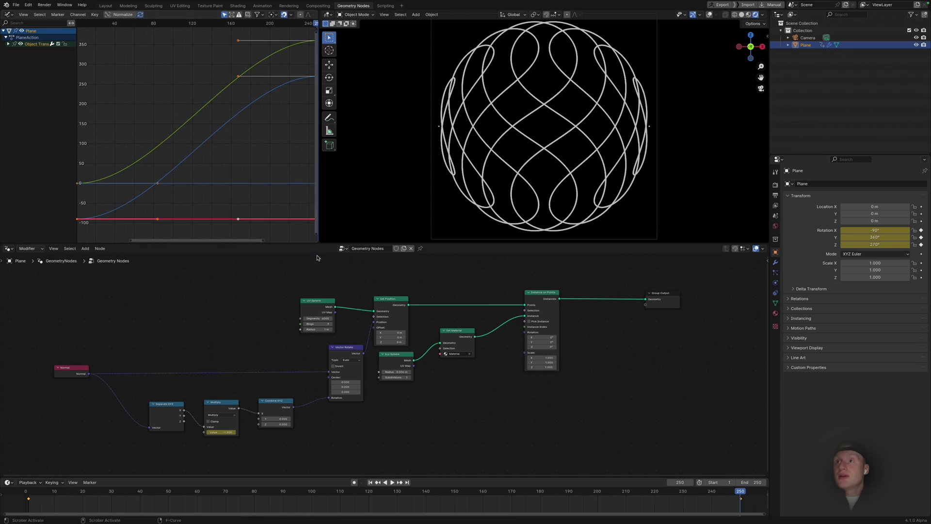
Expand the Plane's Object Transforms channels and hide the X Euler Rotation curve
click(8, 45)
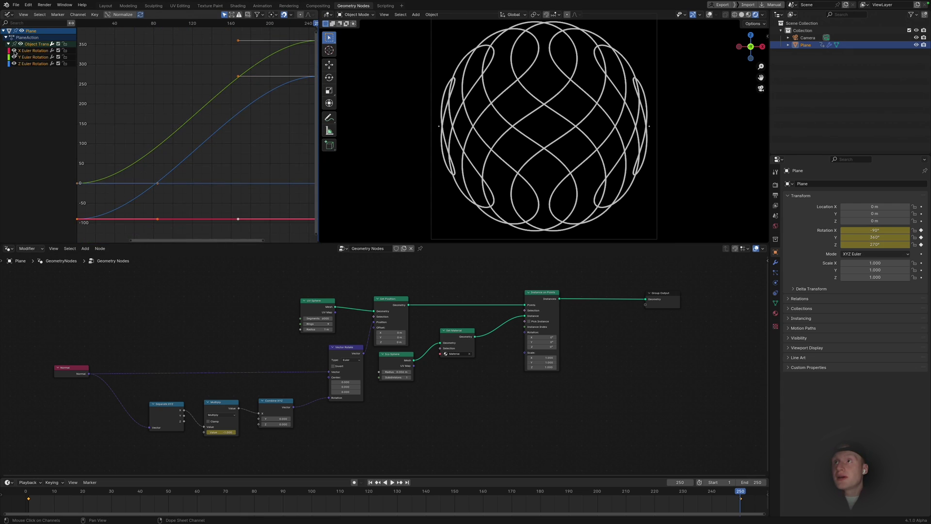
click(14, 51)
click(218, 140)
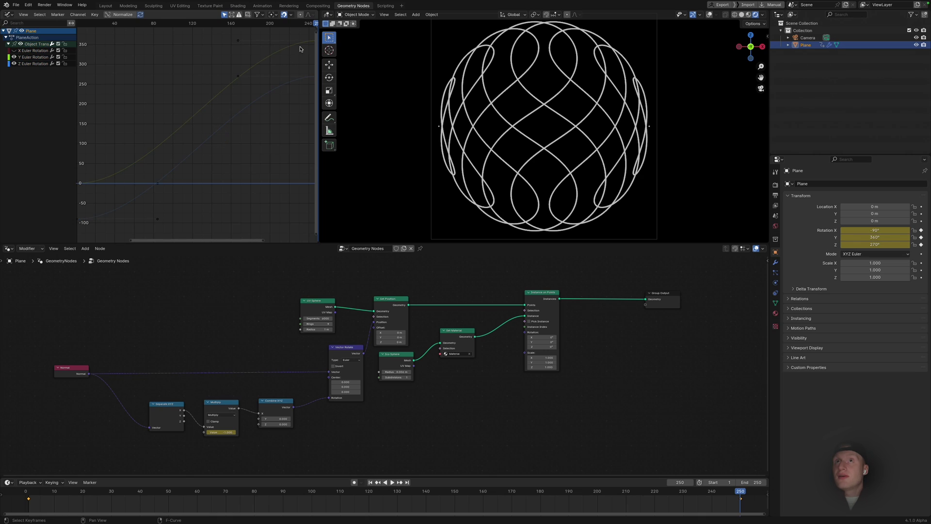
Set the interpolation of the Y Euler Rotation curve's keyframes to Linear
scroll(303, 50, down, 1)
drag(312, 52, 196, 73)
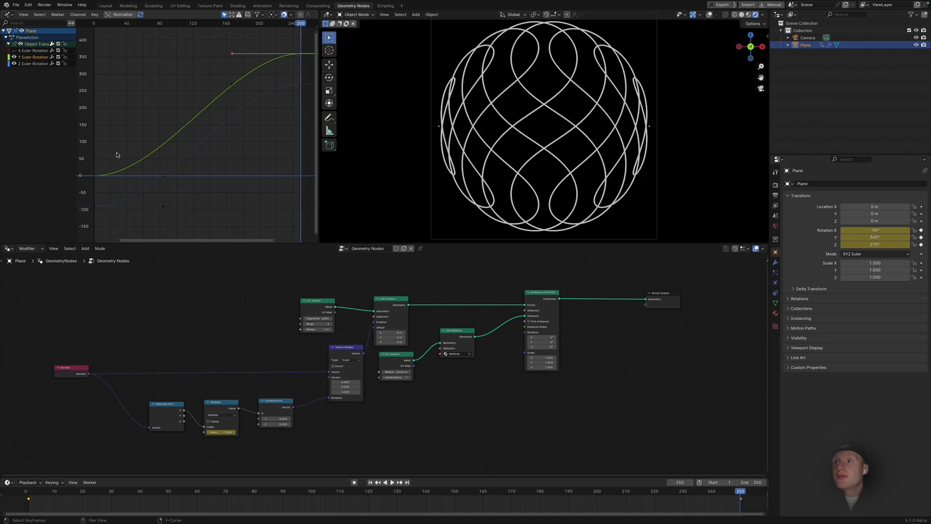
drag(116, 154, 81, 191)
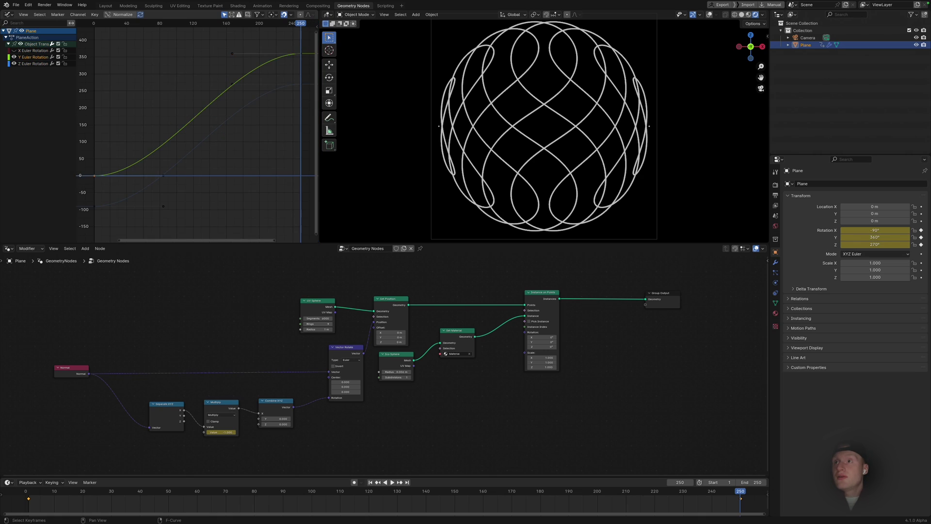
click(300, 54)
right_click(300, 56)
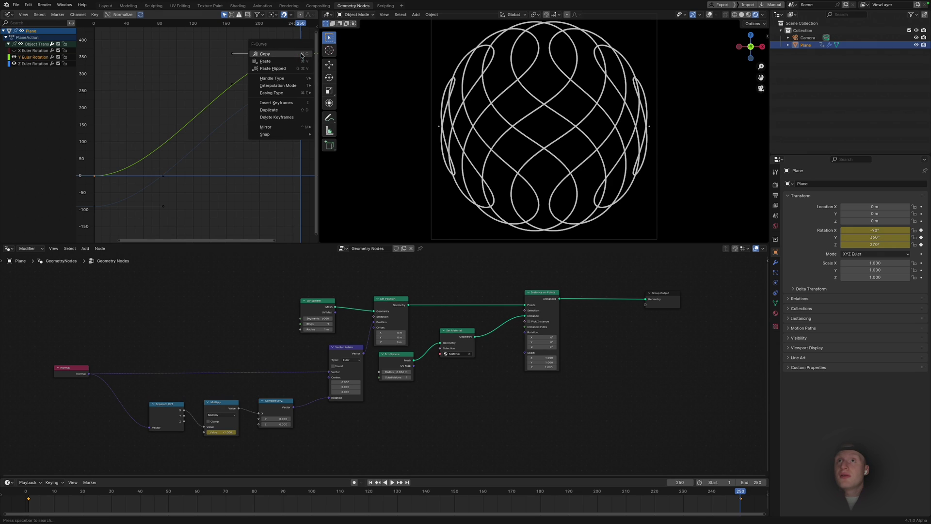
mouse_move(285, 86)
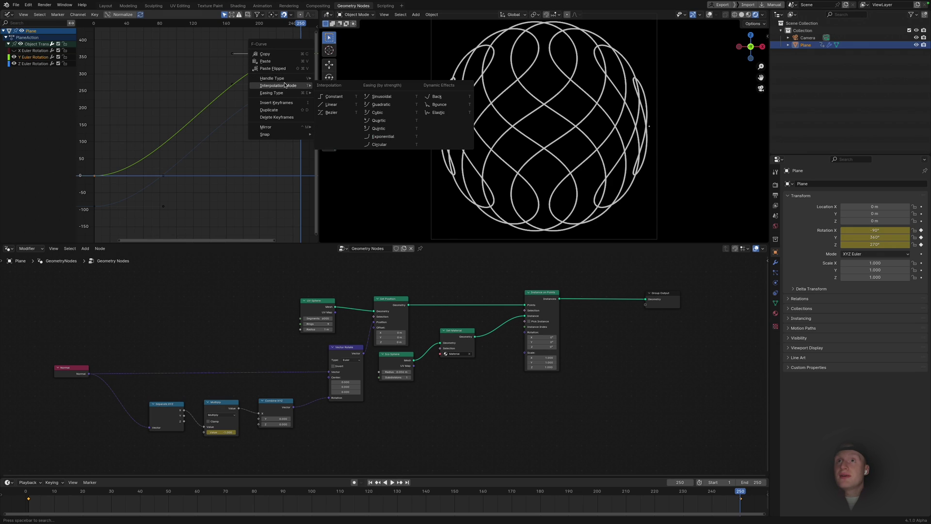
click(334, 106)
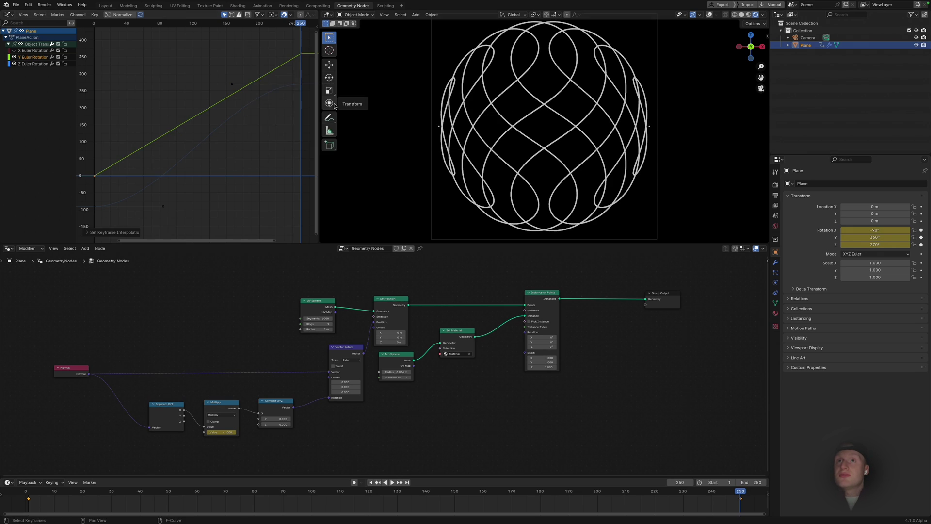
Give the Z Euler Rotation curve's keyframes Ease In and Out easing and Cubic interpolation
click(296, 97)
drag(109, 219, 87, 205)
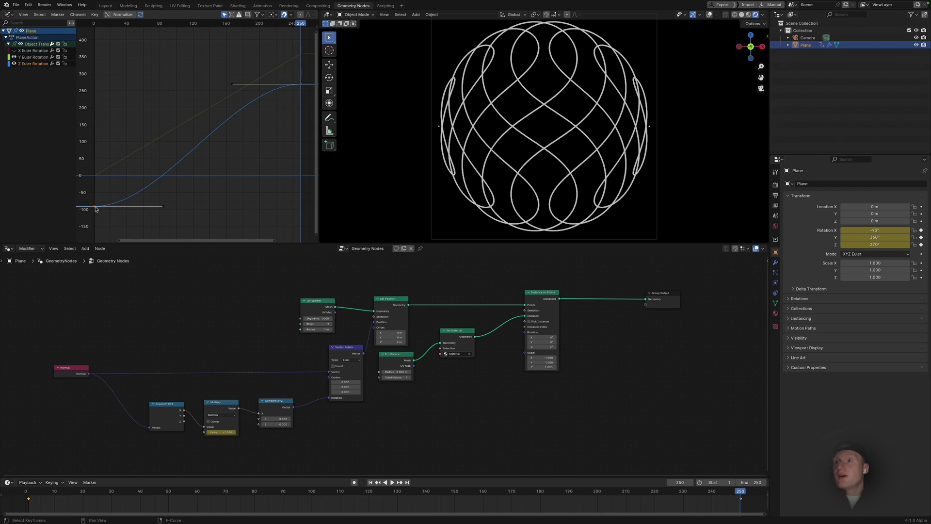
right_click(95, 208)
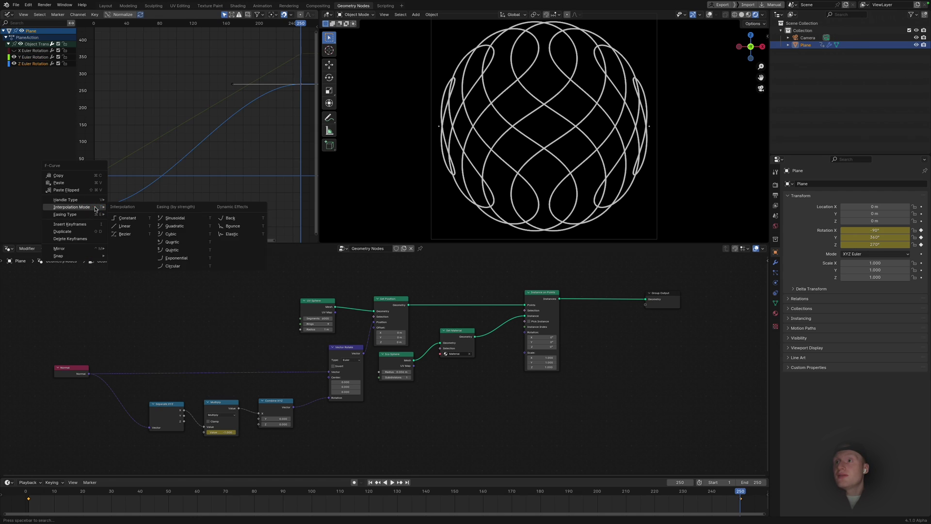
click(167, 235)
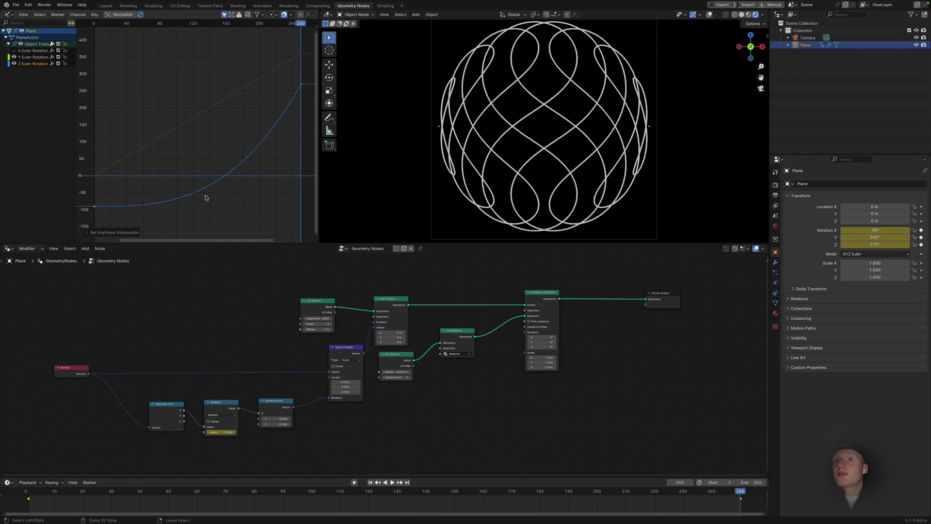
key(ctrl+z)
right_click(301, 88)
mouse_move(293, 92)
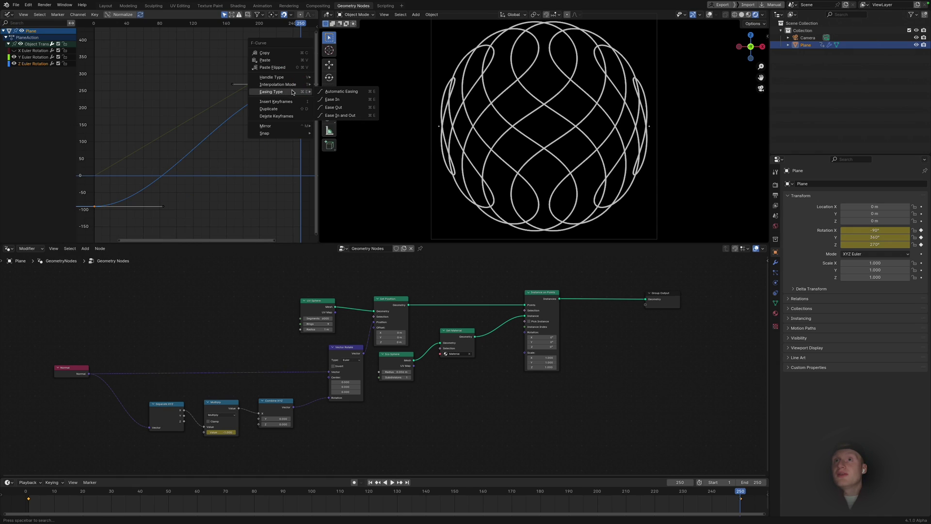
click(335, 116)
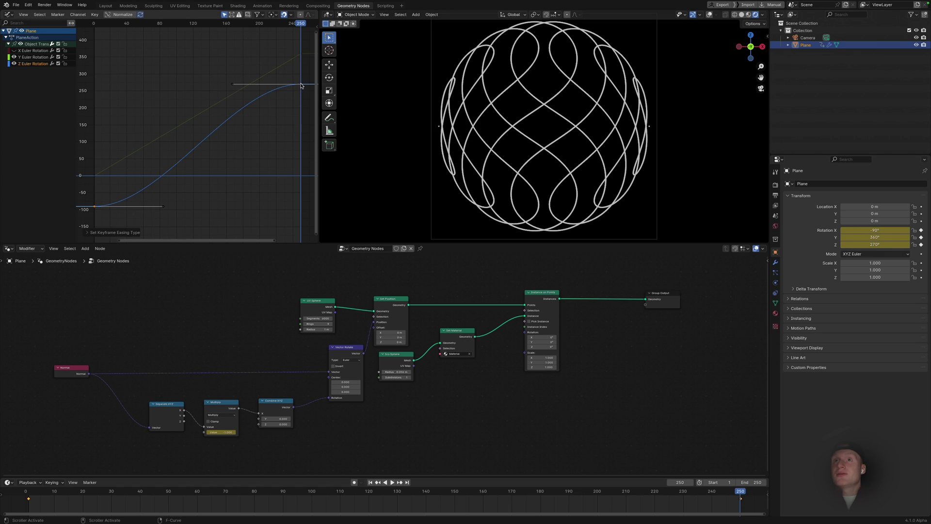
right_click(302, 86)
mouse_move(300, 88)
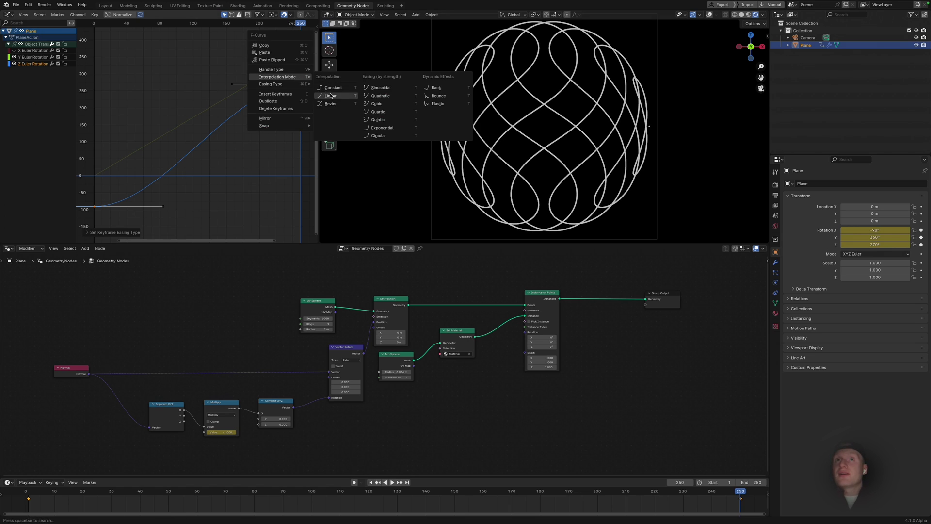
click(394, 104)
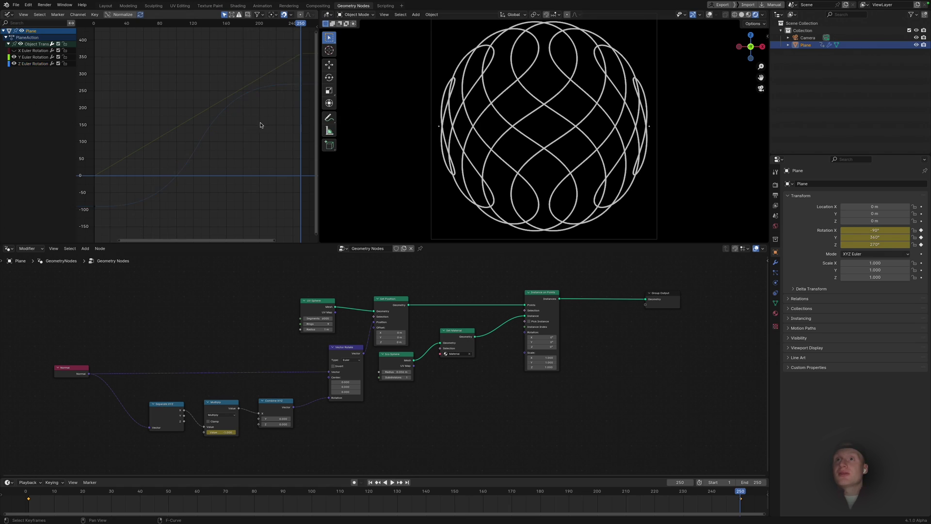
Play the animation from frame 1 to check the sphere's rotation, then stop and return to frame 1
key(Home)
scroll(307, 160, up, 4)
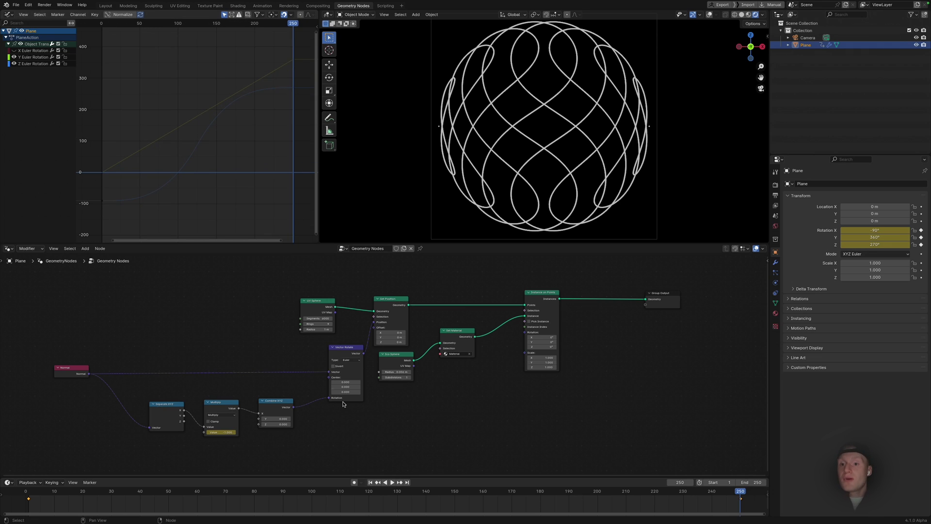
click(369, 483)
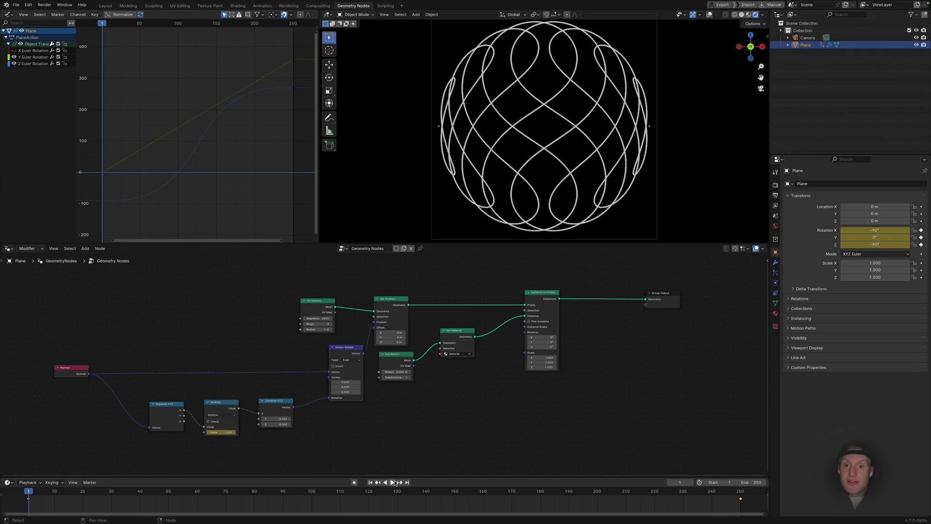
click(394, 482)
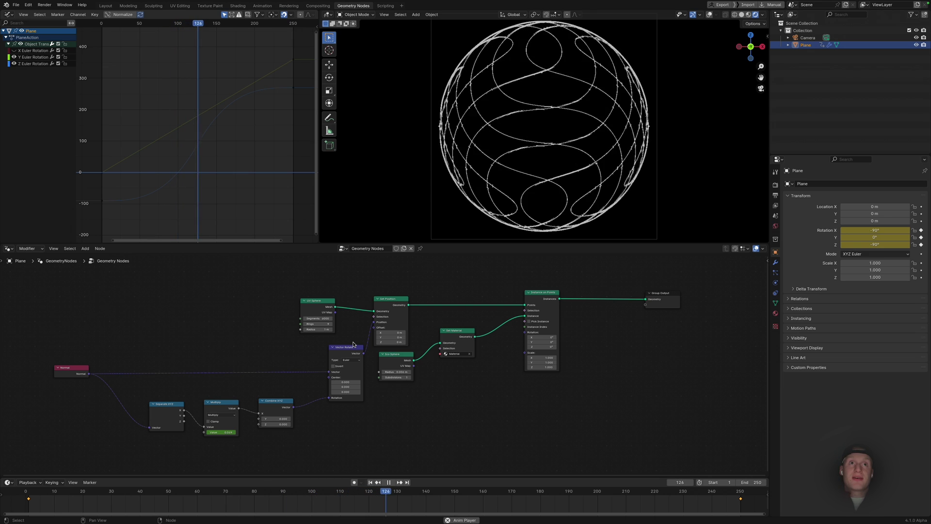
click(376, 116)
key(space)
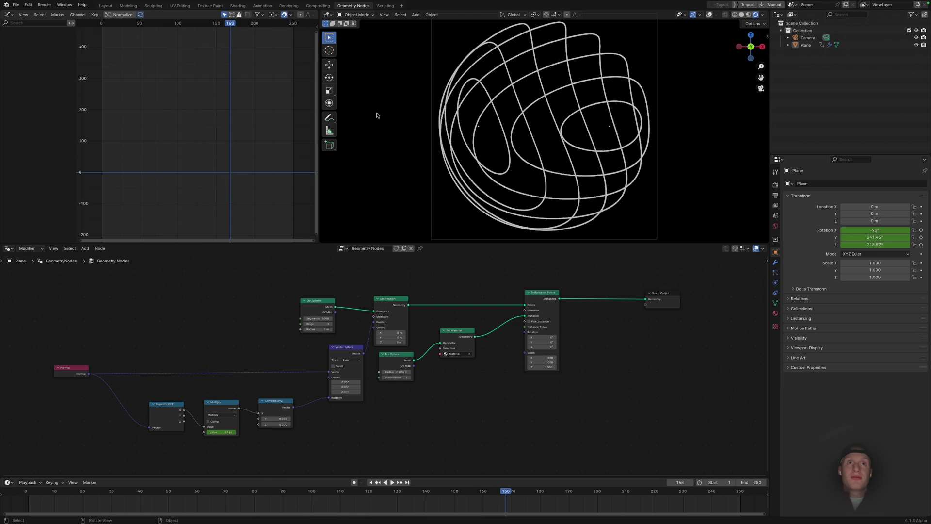
click(371, 482)
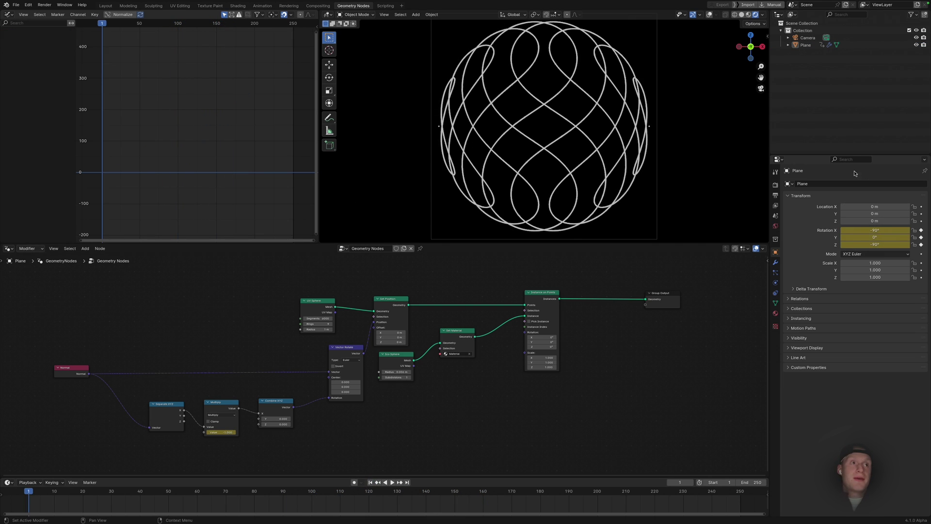
Examine the Bloom and Depth of Field options in the EEVEE render settings
click(775, 185)
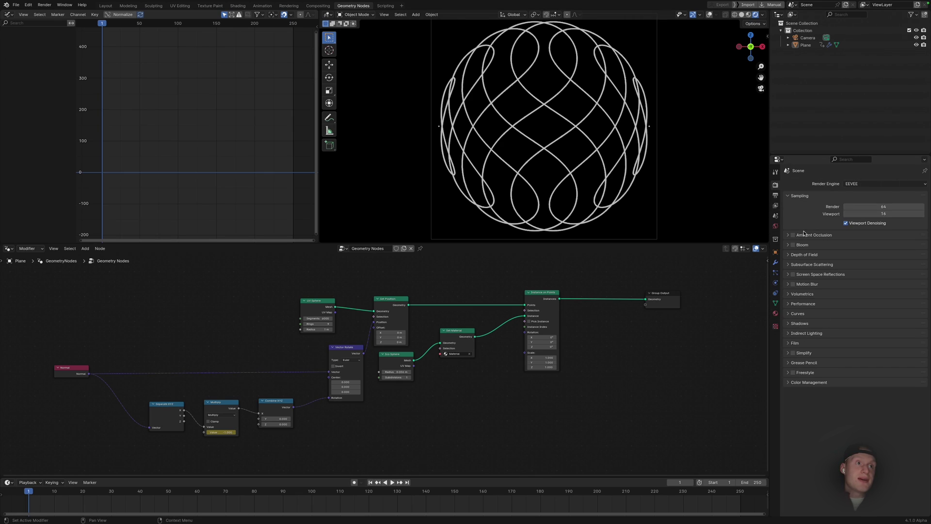
click(792, 243)
click(792, 243)
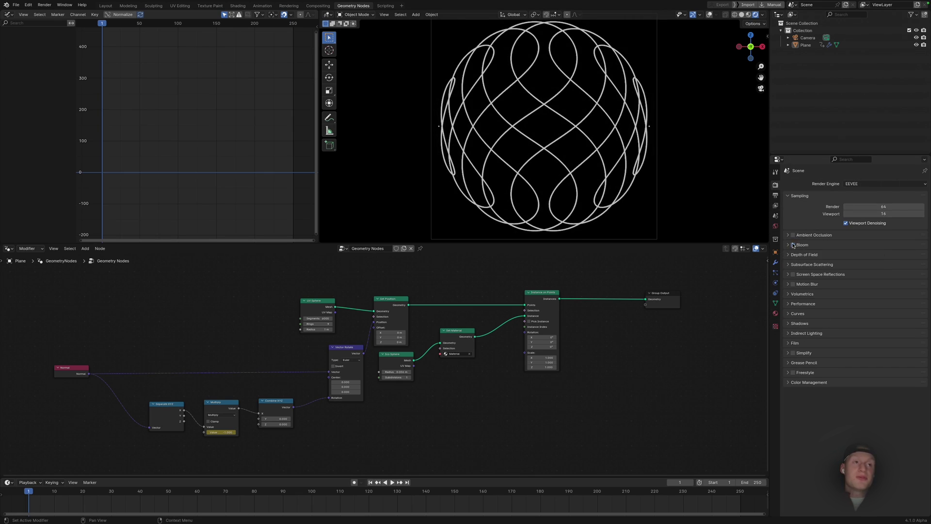
click(797, 255)
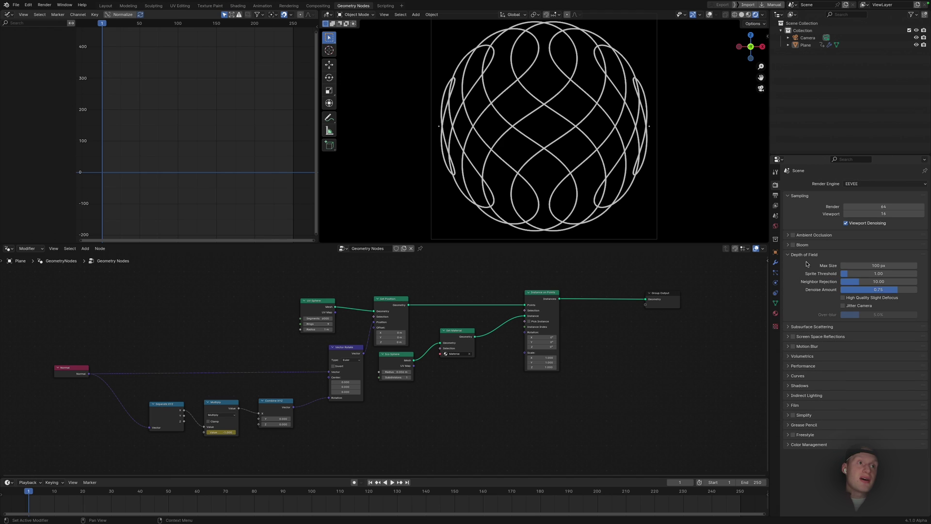
Enable depth of field on the Camera and show its focus and aperture settings
click(809, 38)
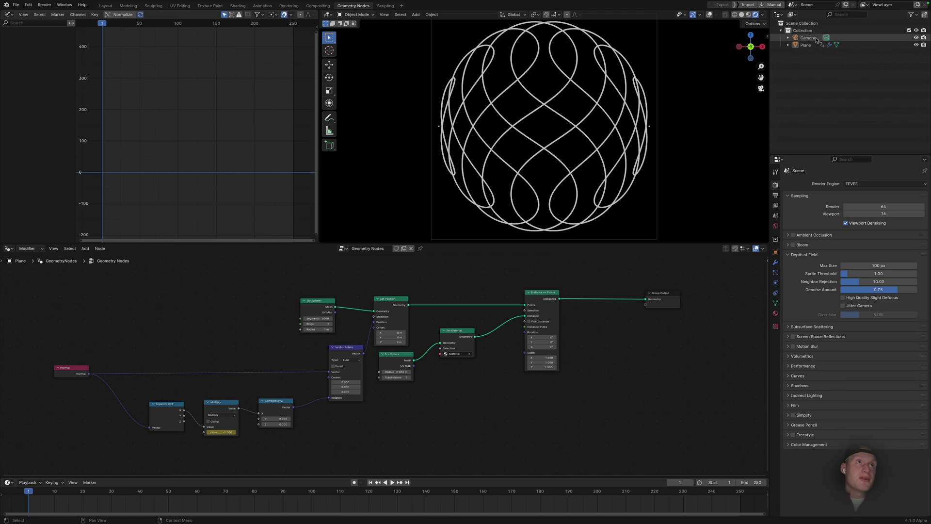
click(774, 282)
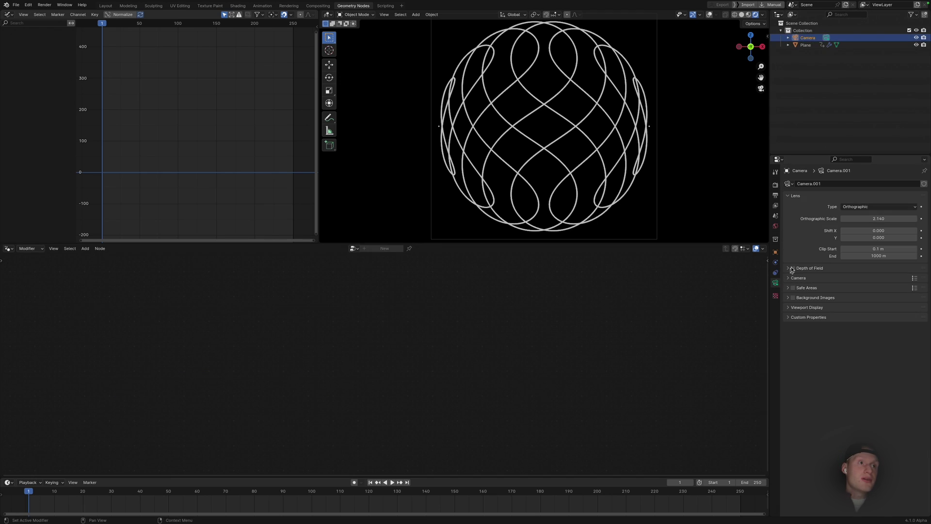
click(793, 268)
click(788, 268)
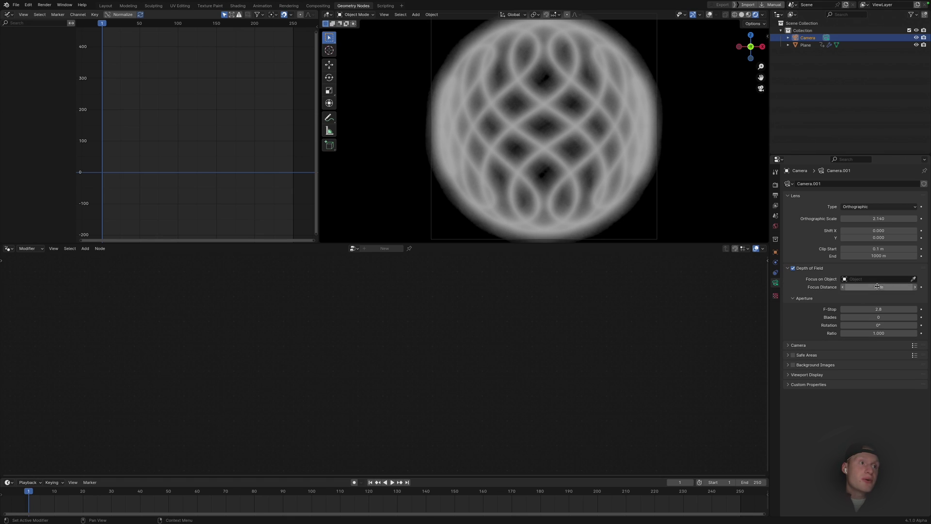
Set the camera's depth-of-field focus distance to 4.5 m and its F-Stop to 13.9
drag(875, 287, 892, 287)
drag(877, 287, 867, 287)
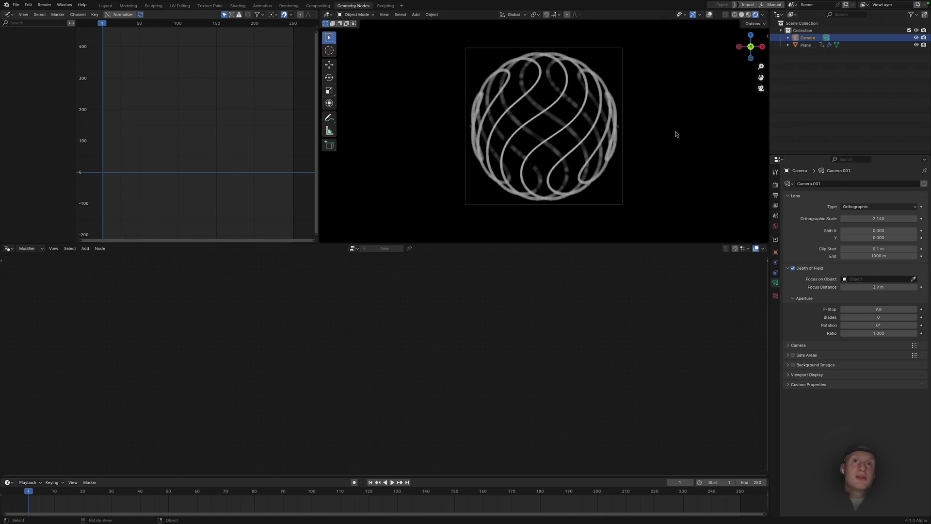
scroll(677, 134, up, 8)
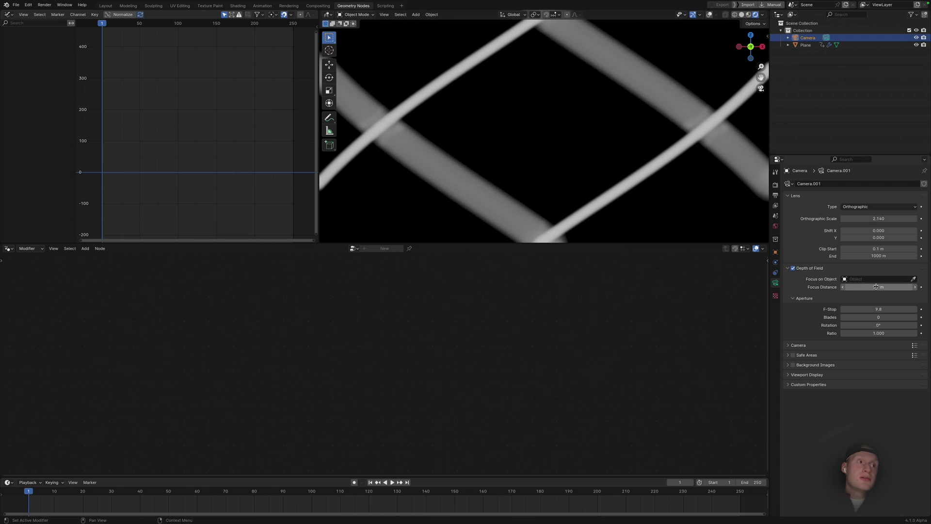
drag(876, 287, 902, 286)
scroll(588, 93, down, 8)
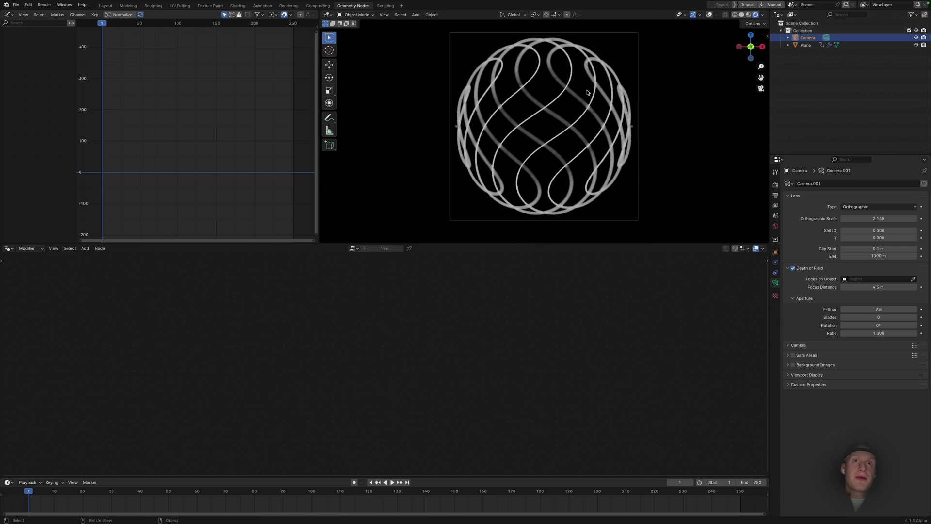
scroll(588, 93, up, 1)
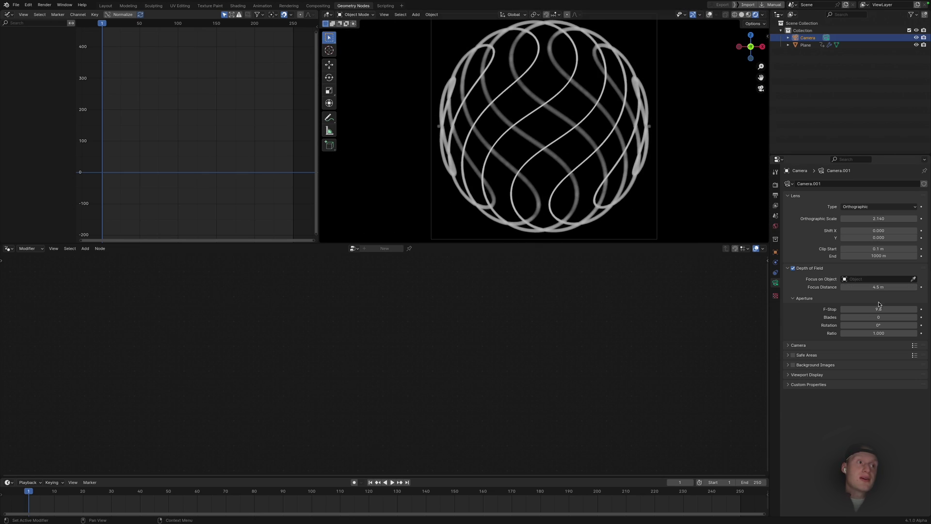
mouse_move(878, 309)
mouse_down()
mouse_move(867, 309)
mouse_move(906, 309)
mouse_move(891, 308)
mouse_up()
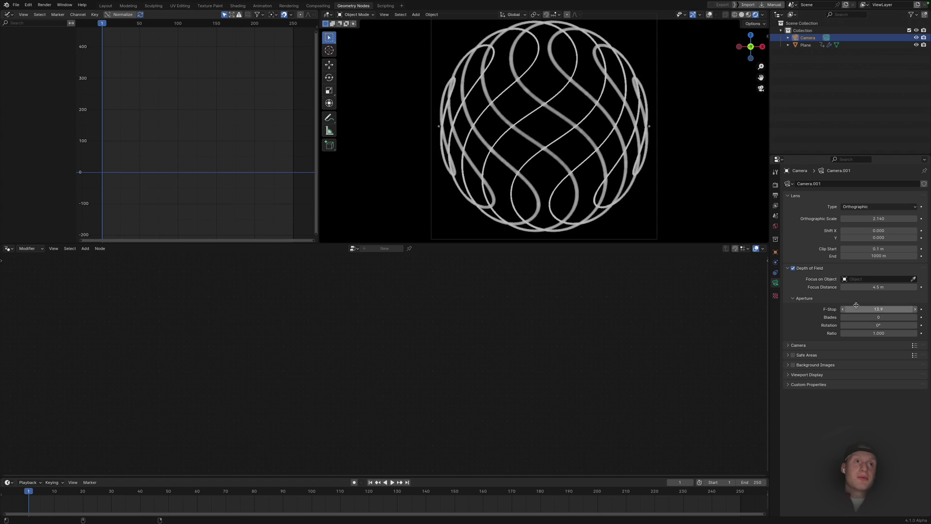
Disable the camera's depth of field and enable Motion Blur in the EEVEE render settings
click(794, 268)
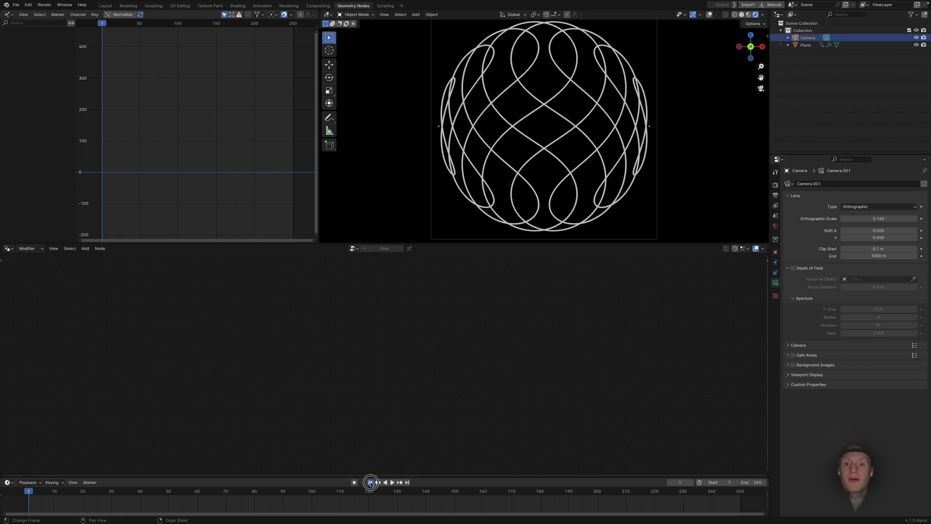
click(774, 185)
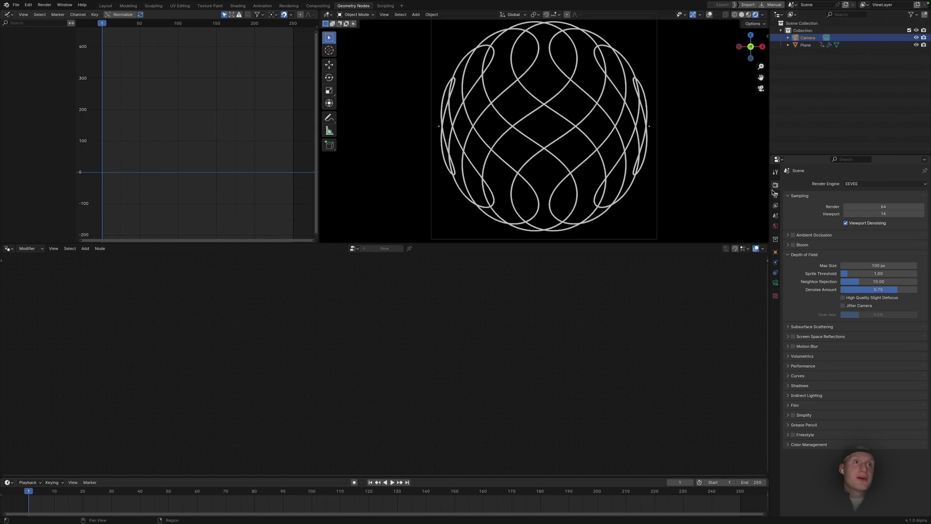
click(793, 346)
Set the render output's file format to FFmpeg Video
click(775, 196)
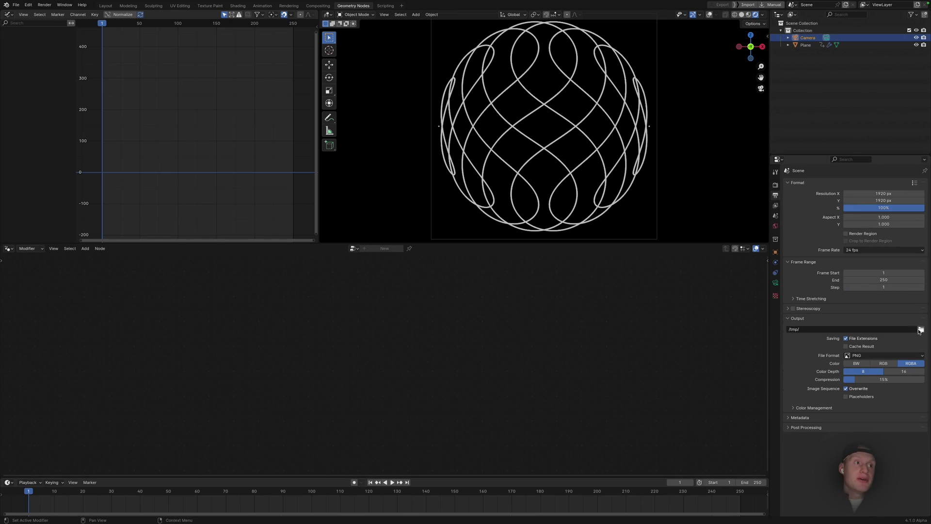
click(866, 356)
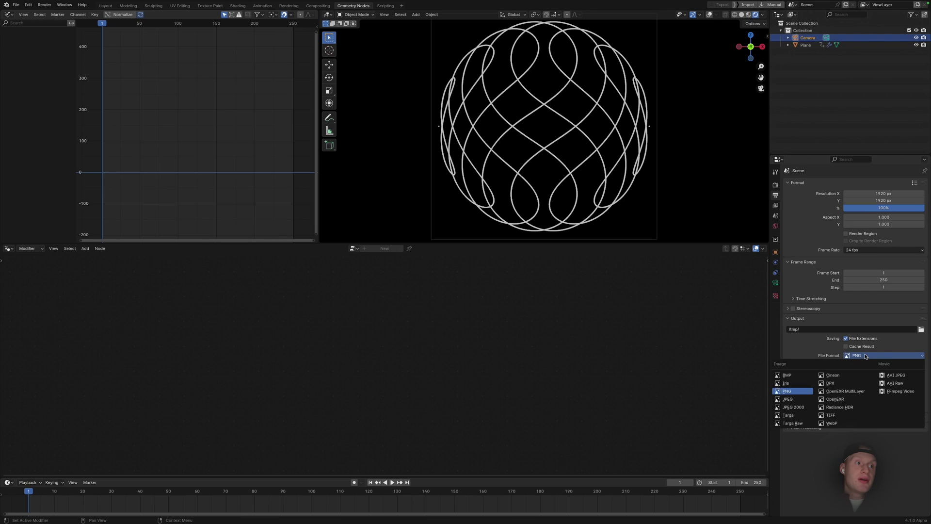
click(822, 347)
click(874, 358)
click(892, 391)
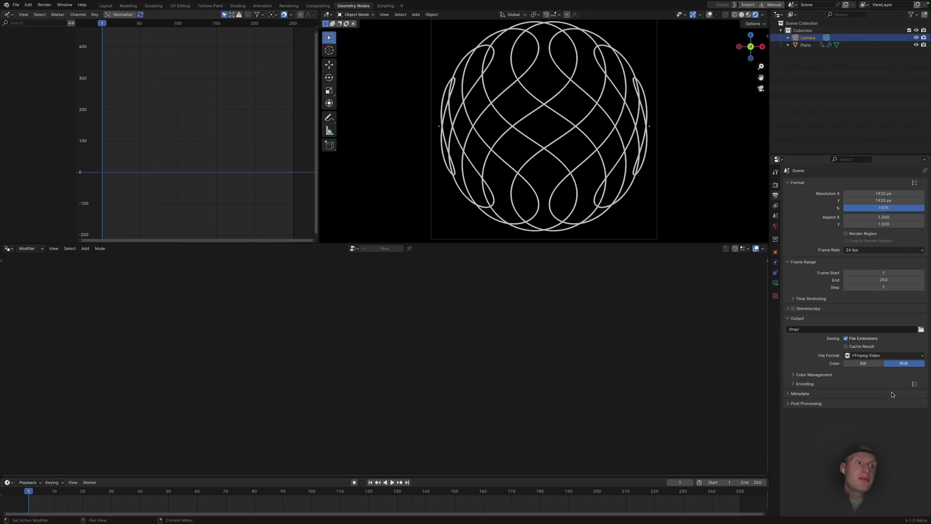
Show the output's colour management and encoding settings and set the video container to MPEG-4
click(799, 374)
click(790, 449)
click(876, 461)
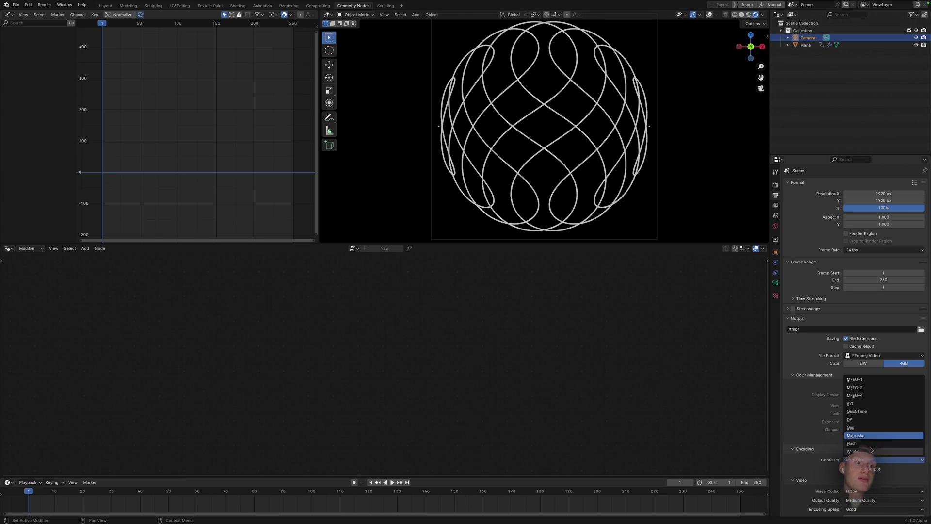
click(868, 402)
scroll(800, 410, down, 3)
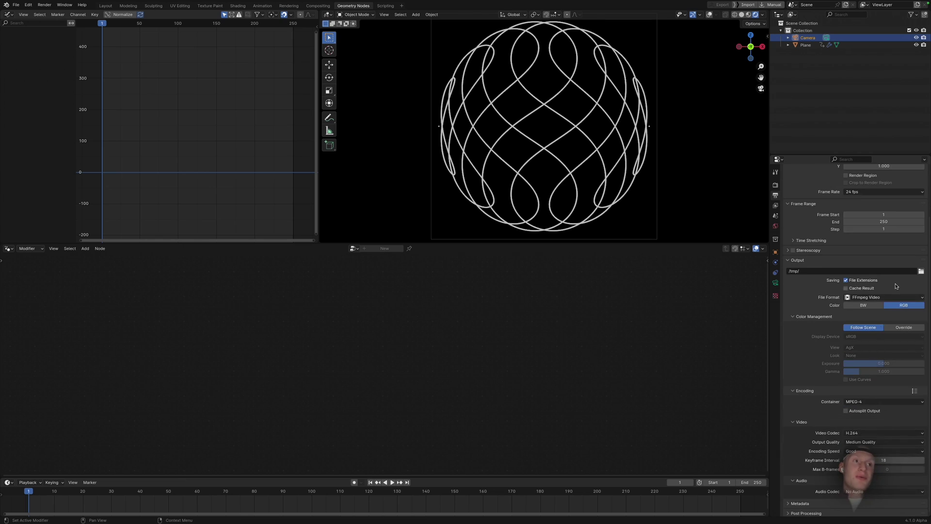
click(920, 271)
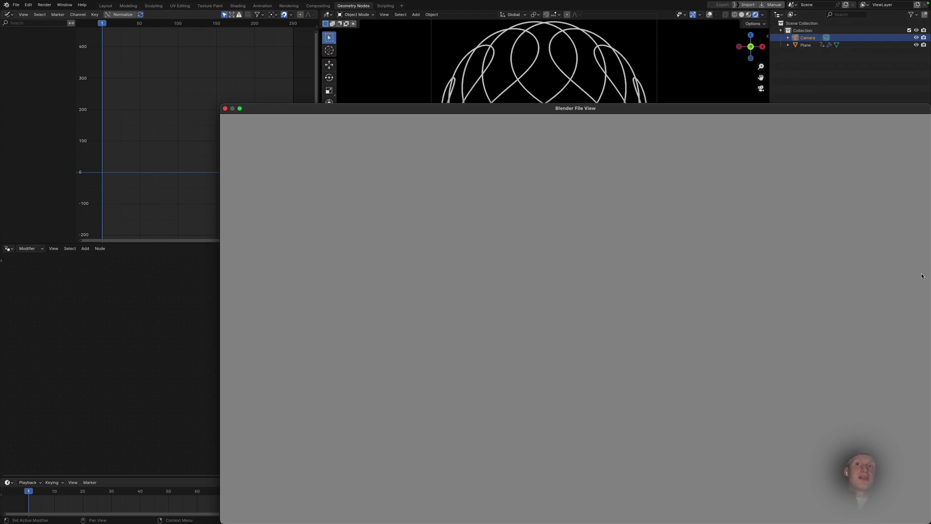
key(Escape)
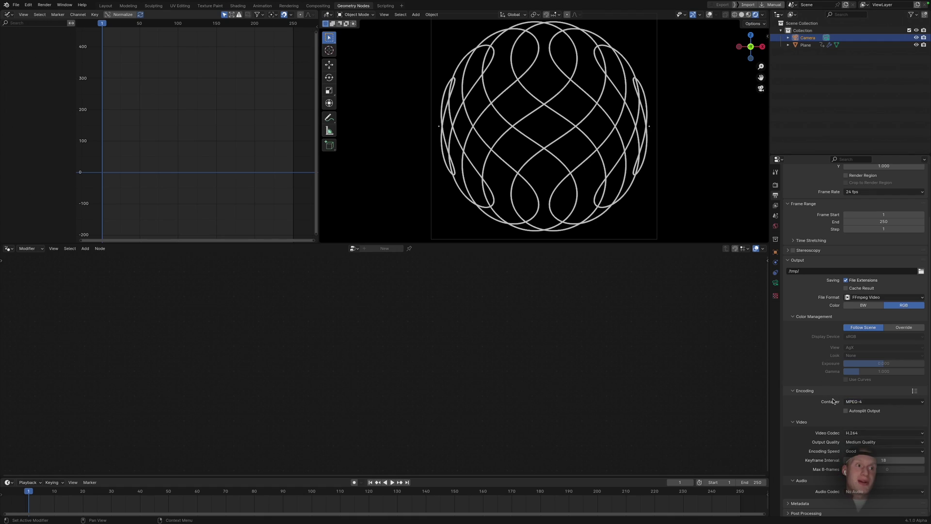
Set the video's output quality to Perceptually Lossless and encoding speed to Slowest, keeping the H.264 codec and MPEG-4 container
click(854, 443)
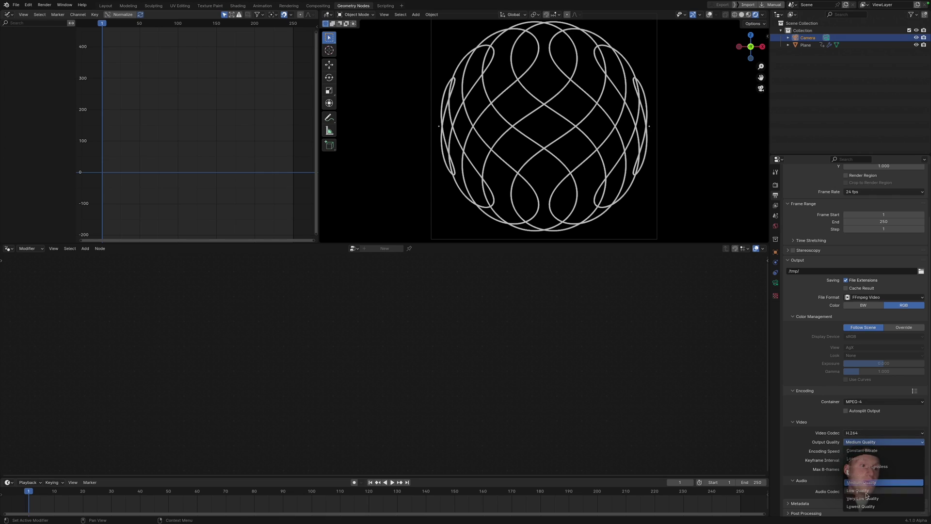
click(868, 466)
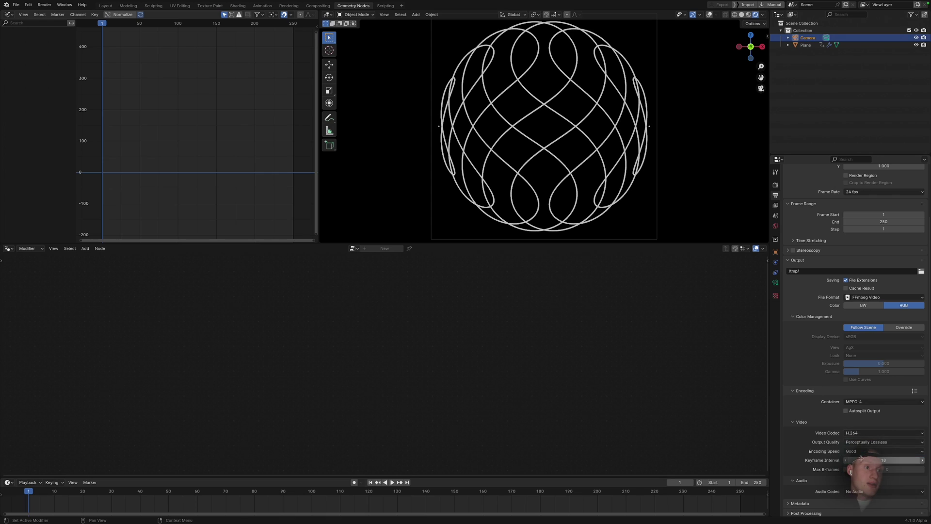
scroll(830, 441, down, 1)
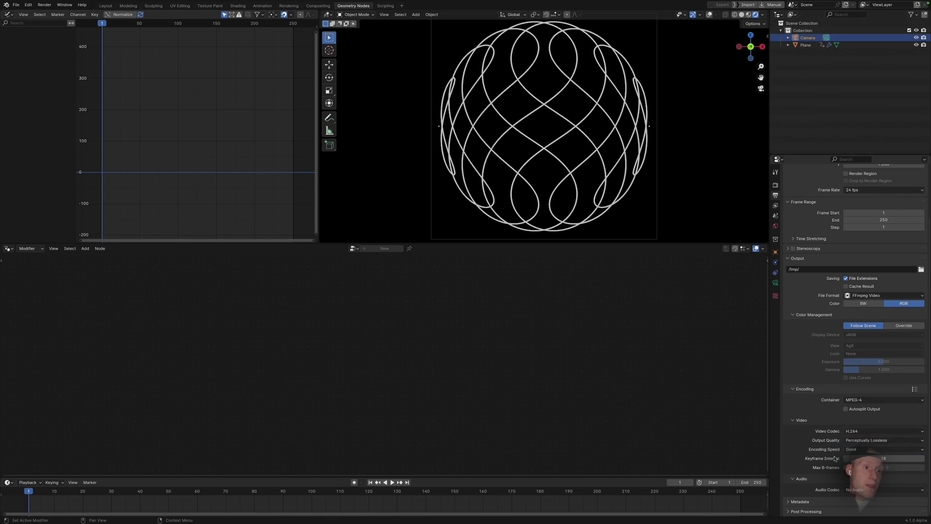
click(861, 450)
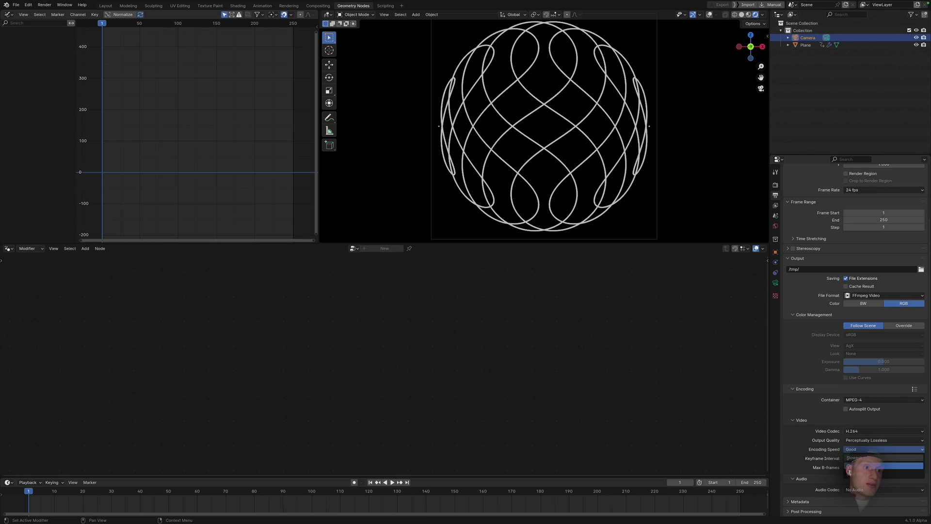
click(854, 458)
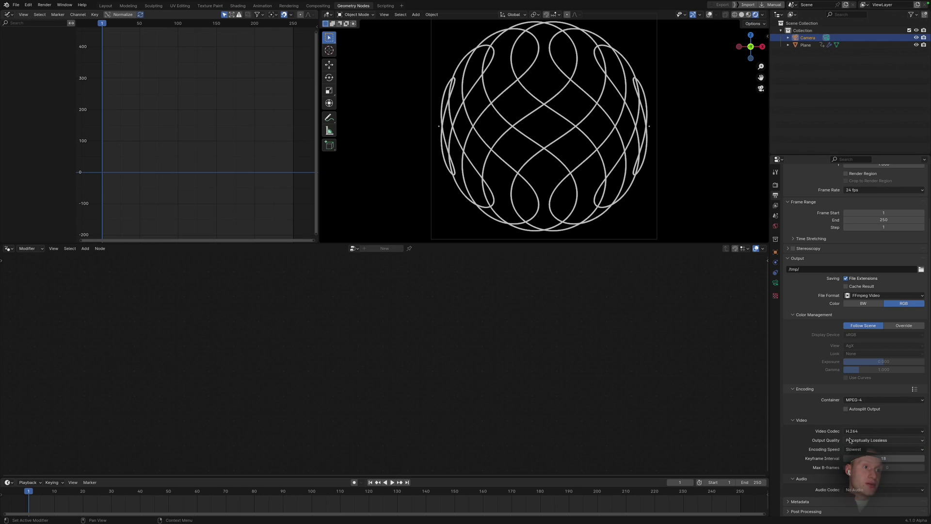
click(851, 431)
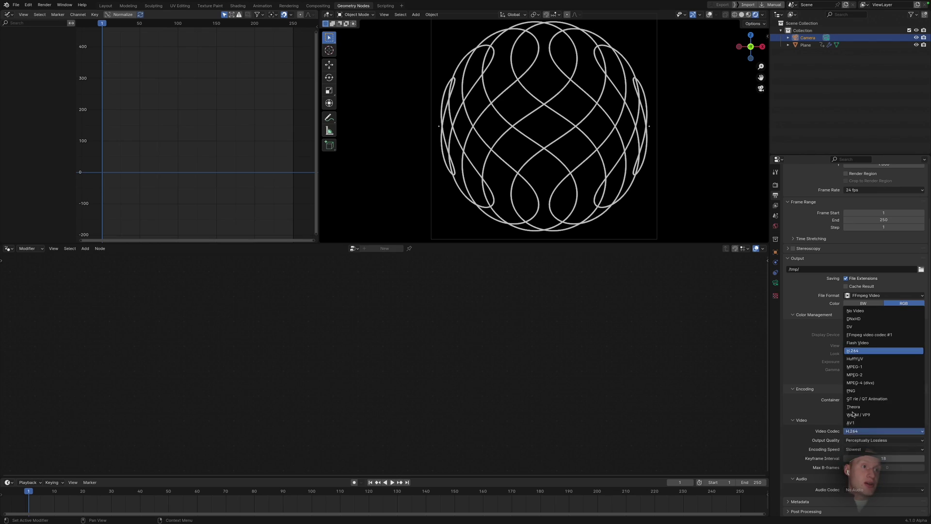
click(849, 351)
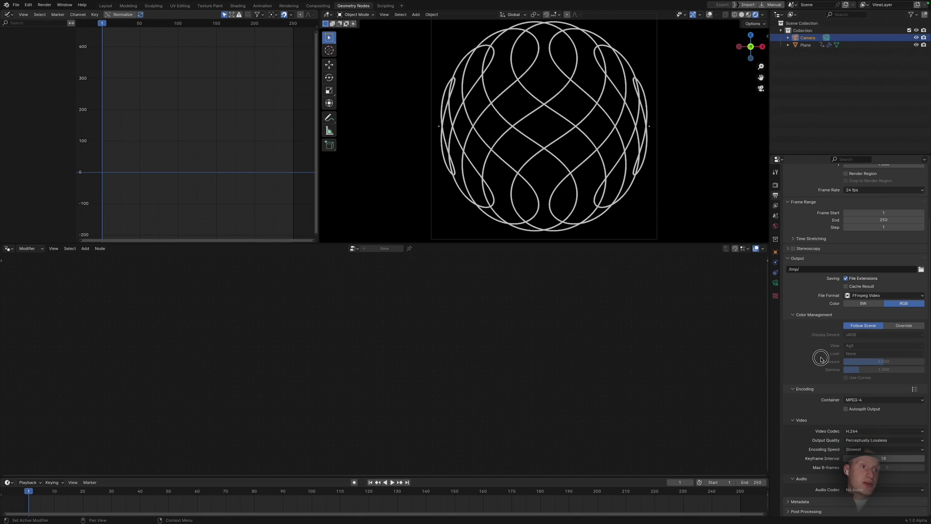
click(868, 400)
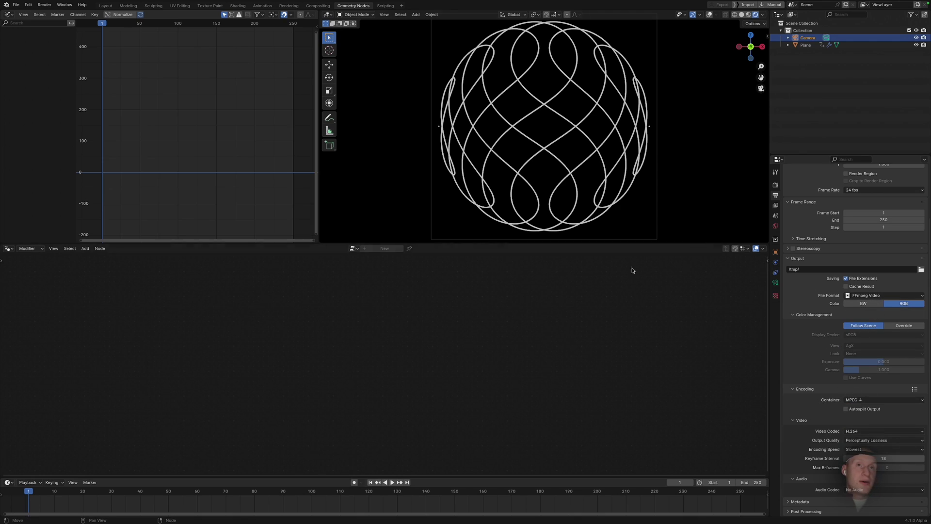
Look at the available render commands and play the sphere animation from frame 1
click(44, 4)
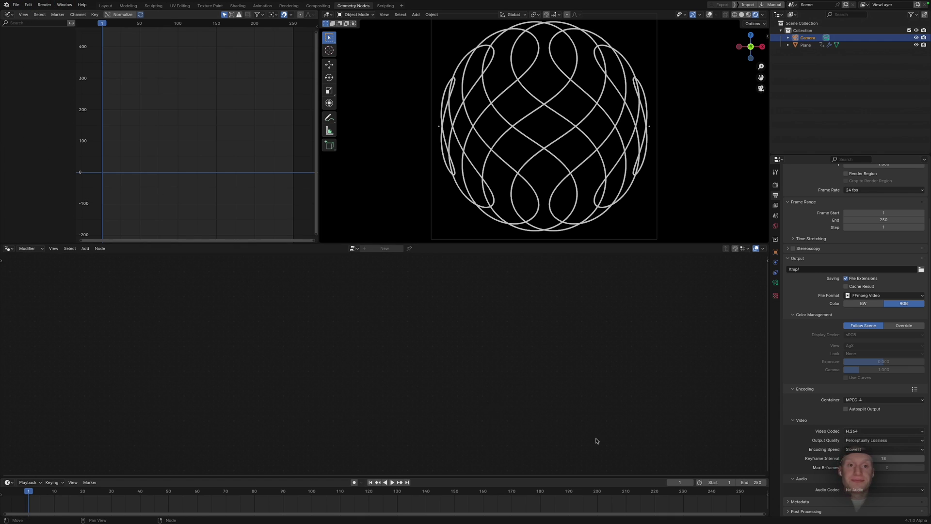
key(space)
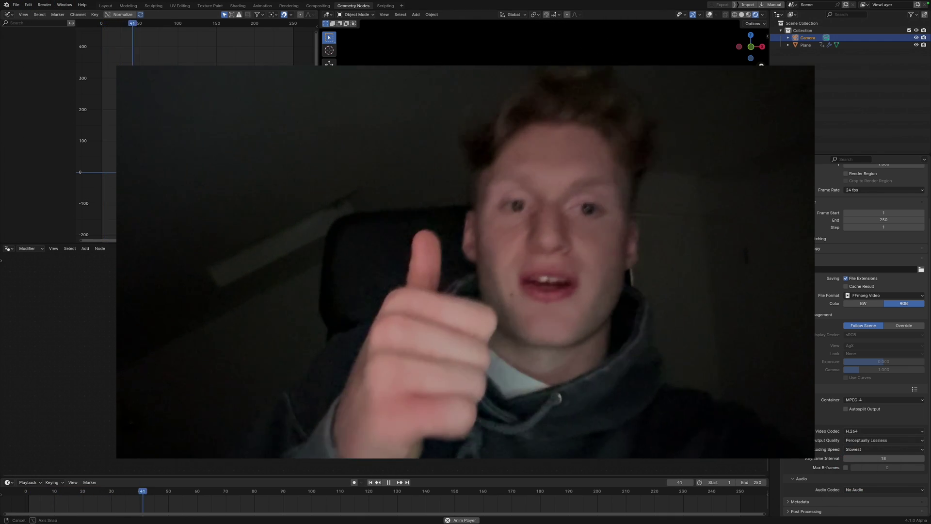